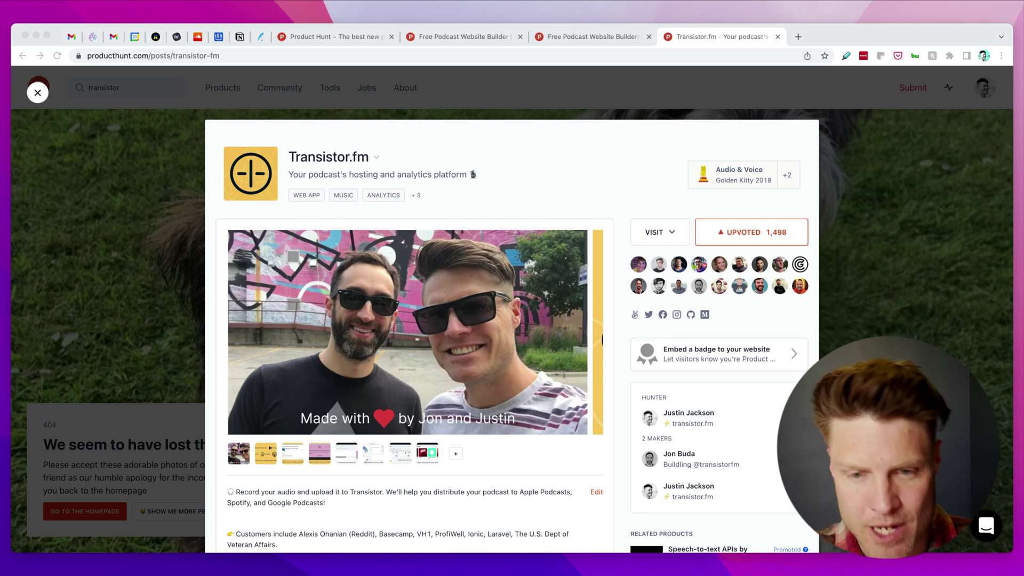
Scroll through the Transistor.fm product page on Product Hunt.
{"action": "left_click", "coordinate": [612, 205]}
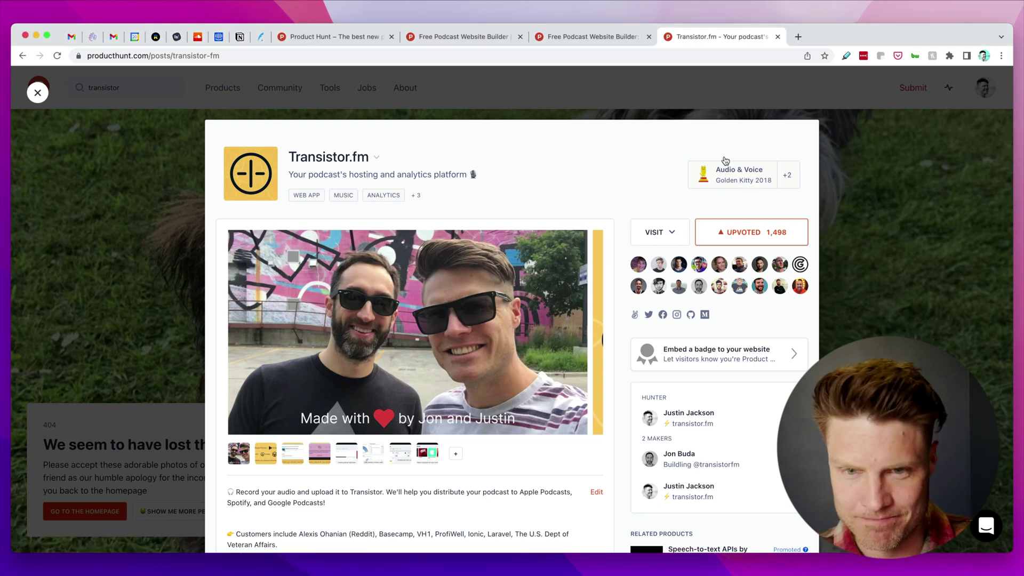
{"action": "scroll", "coordinate": [746, 191], "scroll_direction": "down", "scroll_amount": 6}
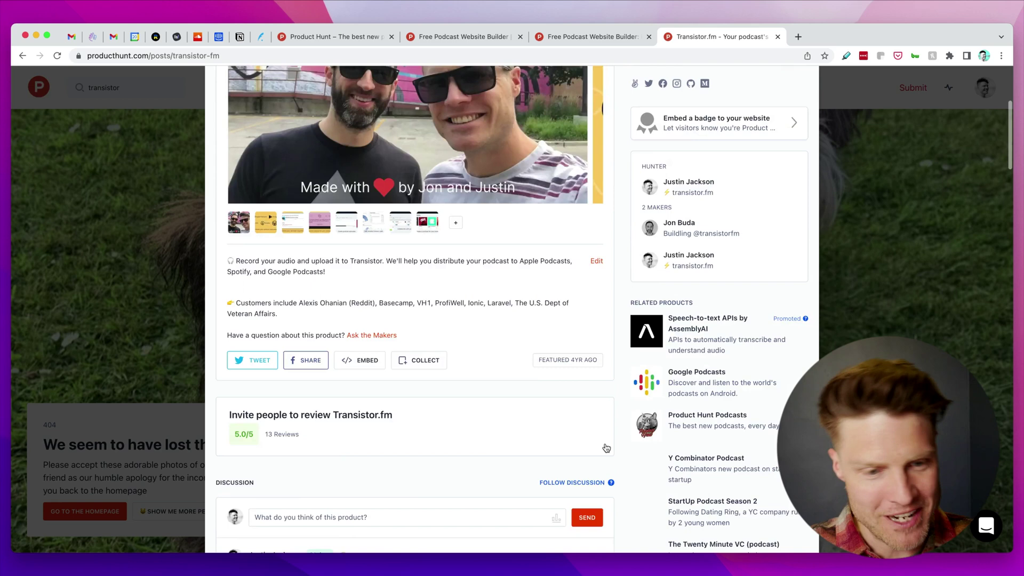
{"action": "scroll", "coordinate": [694, 320], "scroll_direction": "up", "scroll_amount": 6}
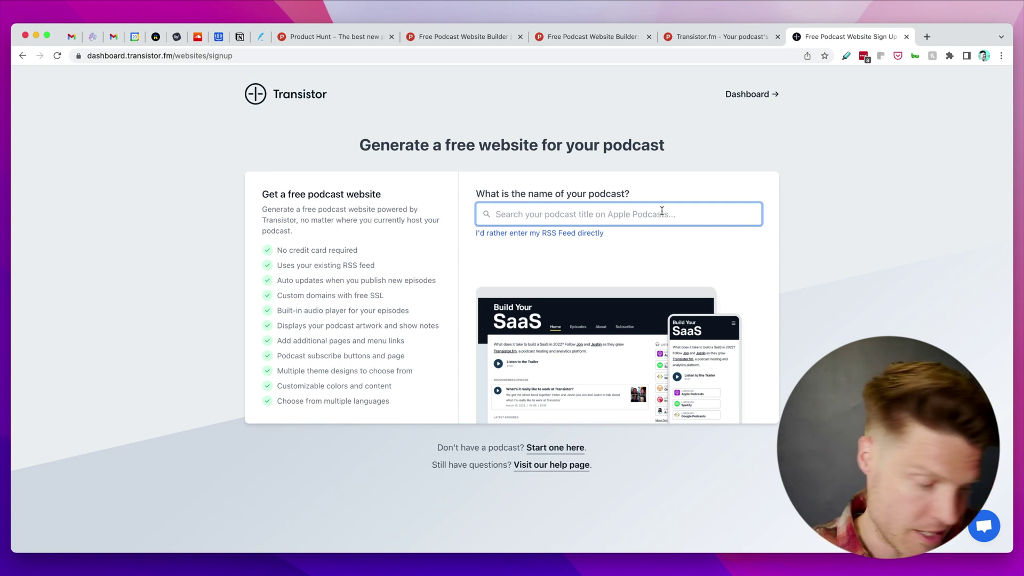
Generate a site from the Craft Beer Radio Podcast feed and preview the Build & Launch website's episodes.
{"action": "type", "text": "Be"}
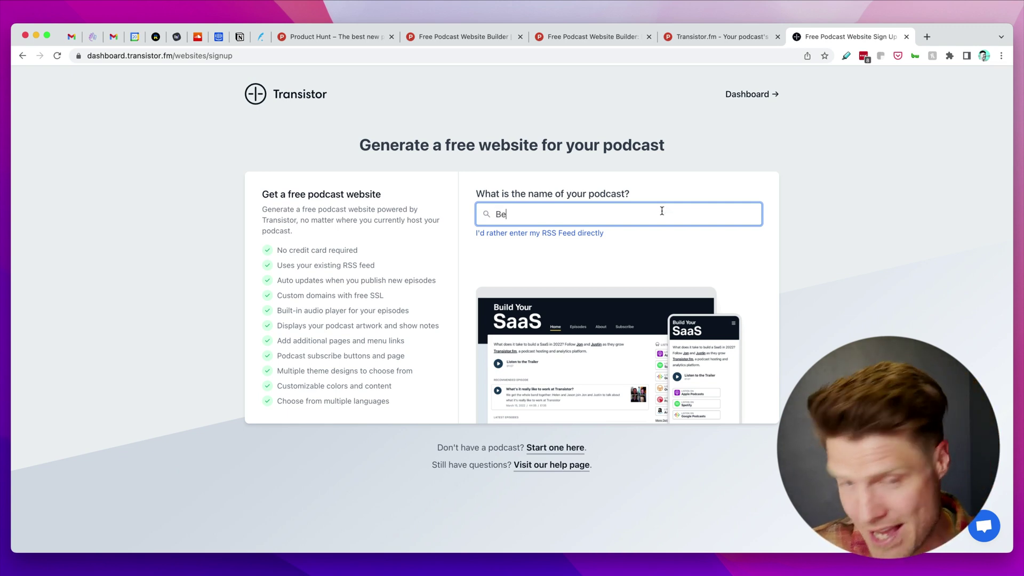
{"action": "type", "text": "er"}
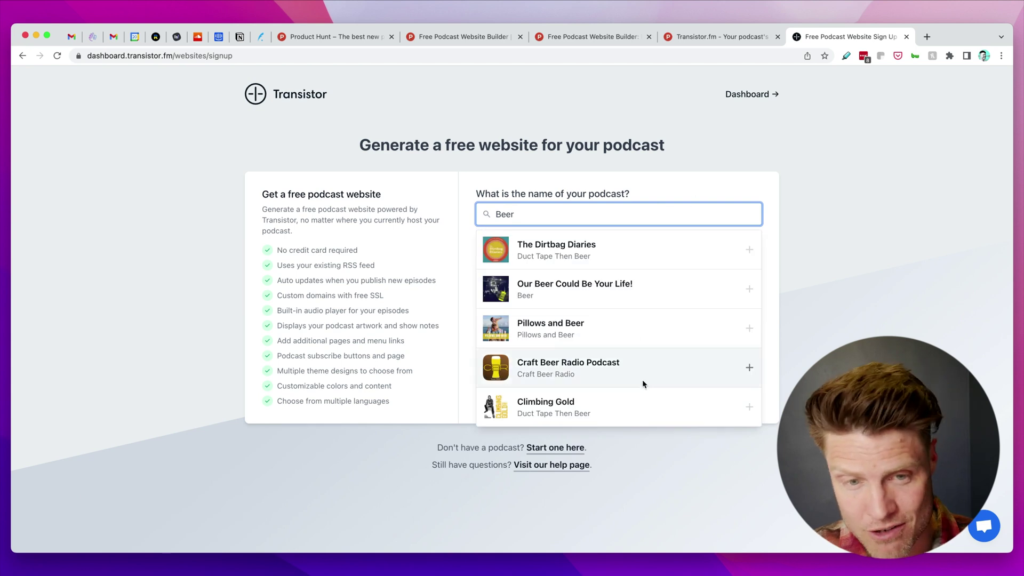
{"action": "left_click", "coordinate": [637, 361]}
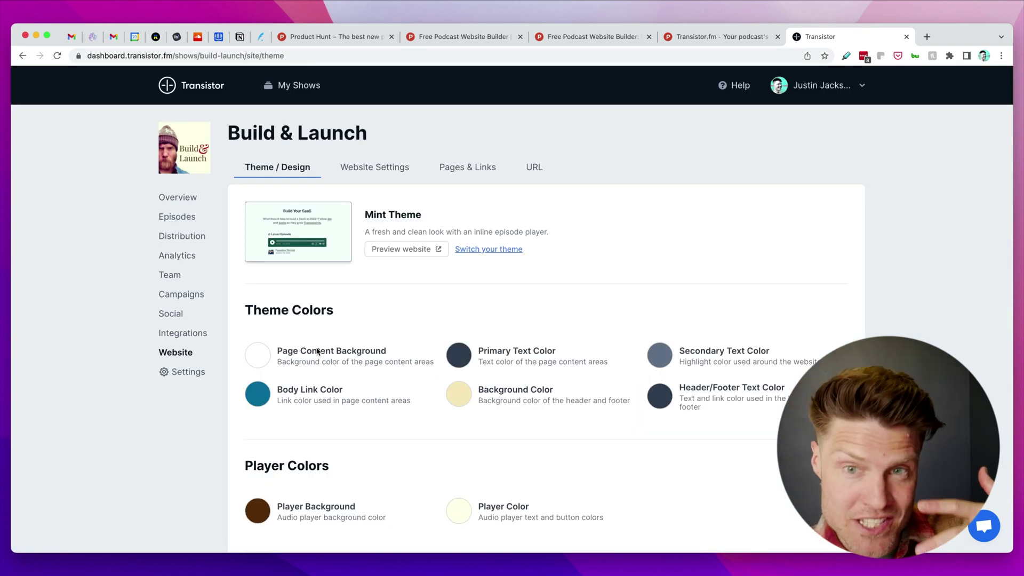
{"action": "left_click", "coordinate": [421, 255]}
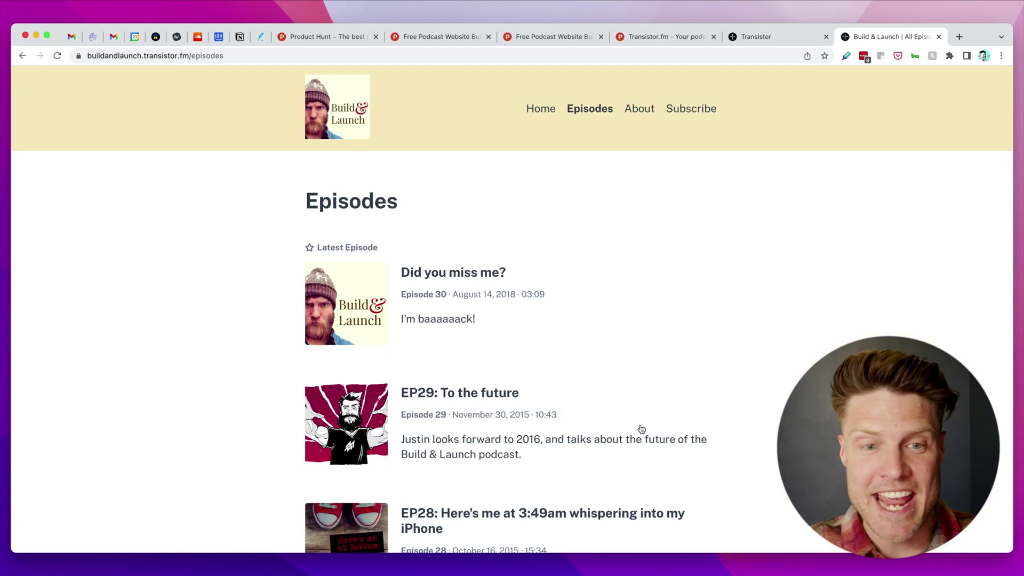
{"action": "scroll", "coordinate": [640, 433], "scroll_direction": "down", "scroll_amount": 10}
{"action": "scroll", "coordinate": [646, 456], "scroll_direction": "down", "scroll_amount": 5}
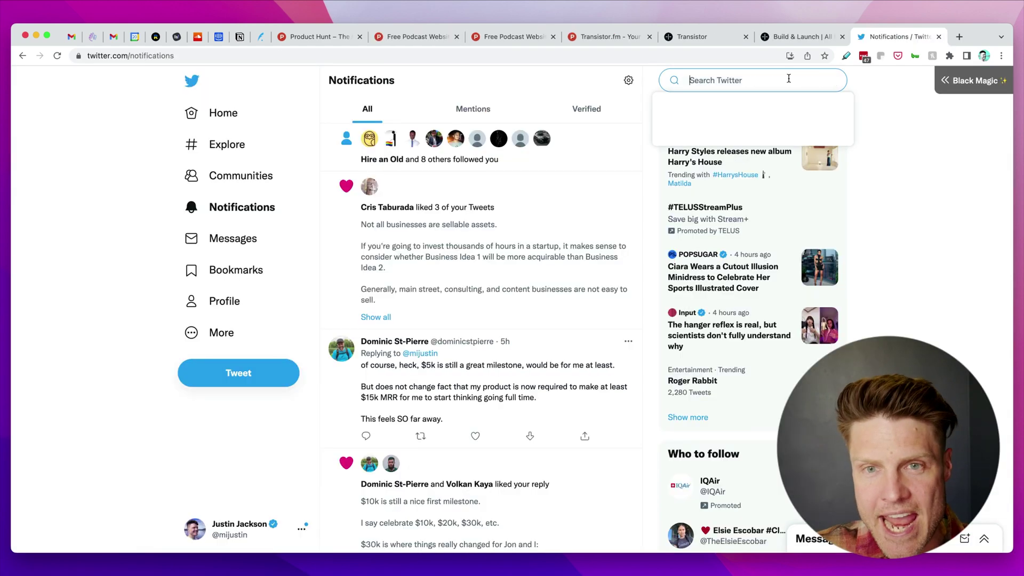
Search Twitter for the upcoming page link and read the launch tweet's replies.
{"action": "type", "text": "https://www.producthunt.com/upcoming/free-podcast-website-builder"}
{"action": "key", "text": "Return"}
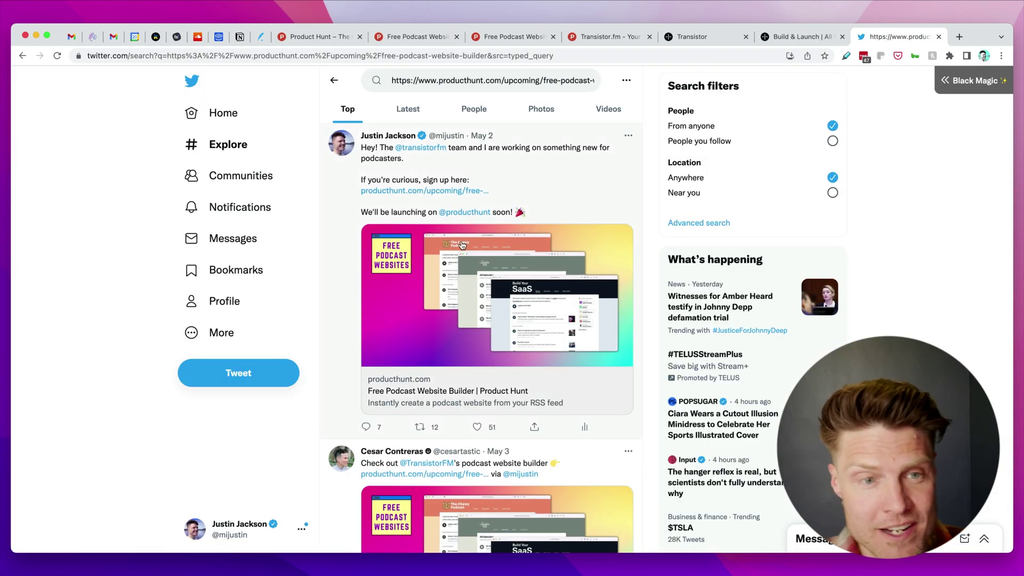
{"action": "left_click", "coordinate": [552, 169]}
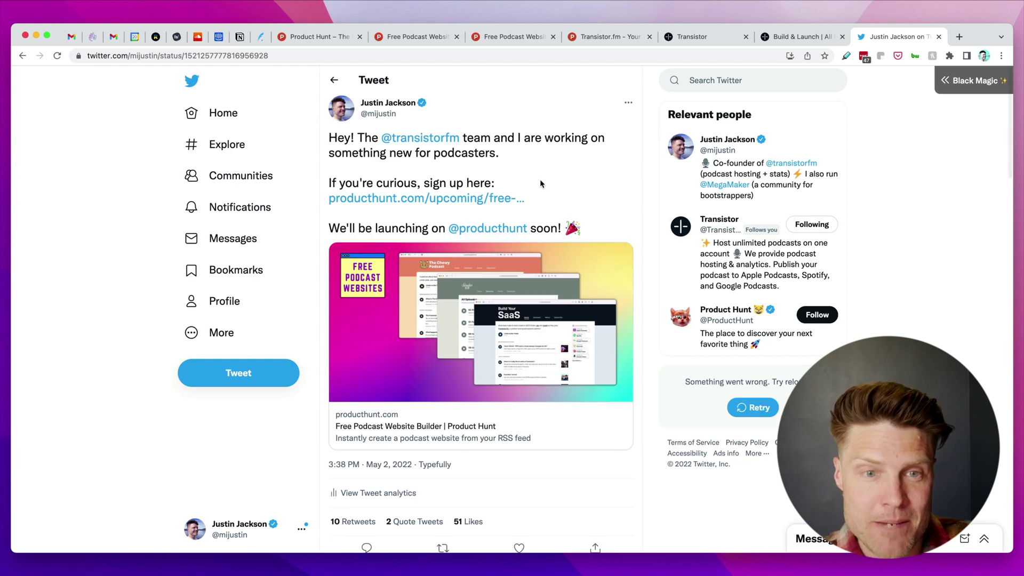
{"action": "scroll", "coordinate": [592, 302], "scroll_direction": "down", "scroll_amount": 2}
{"action": "scroll", "coordinate": [498, 408], "scroll_direction": "down", "scroll_amount": 10}
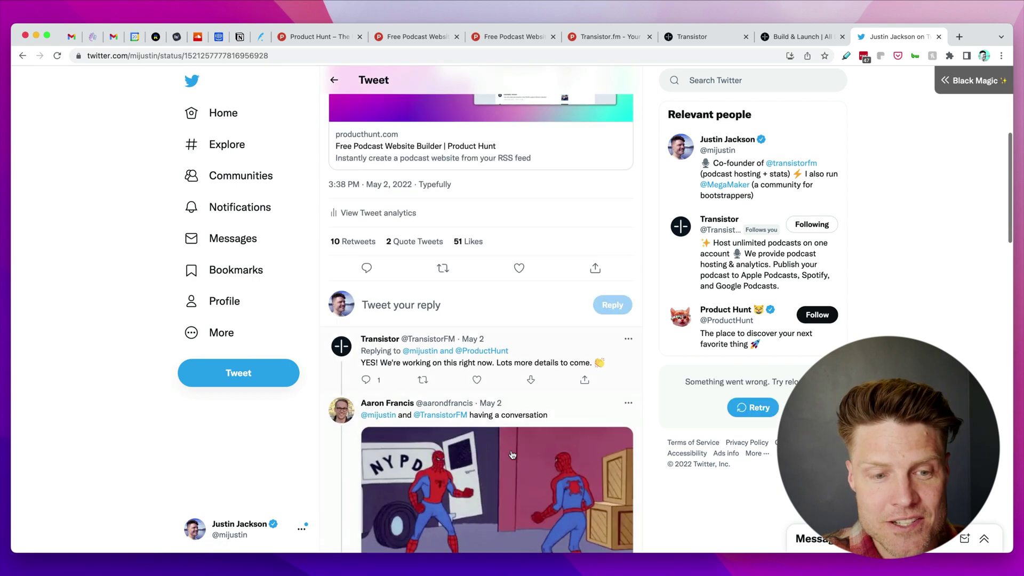
{"action": "scroll", "coordinate": [498, 408], "scroll_direction": "down", "scroll_amount": 1}
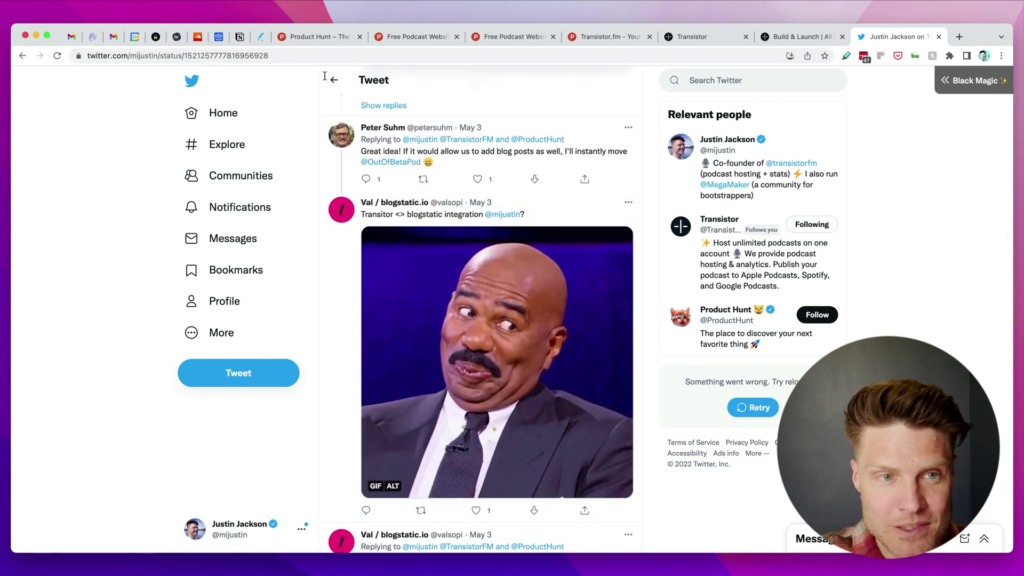
Scroll the remaining search results and return to the Product Hunt upcoming page.
{"action": "key", "text": "super+bracketleft"}
{"action": "scroll", "coordinate": [553, 418], "scroll_direction": "down", "scroll_amount": 7}
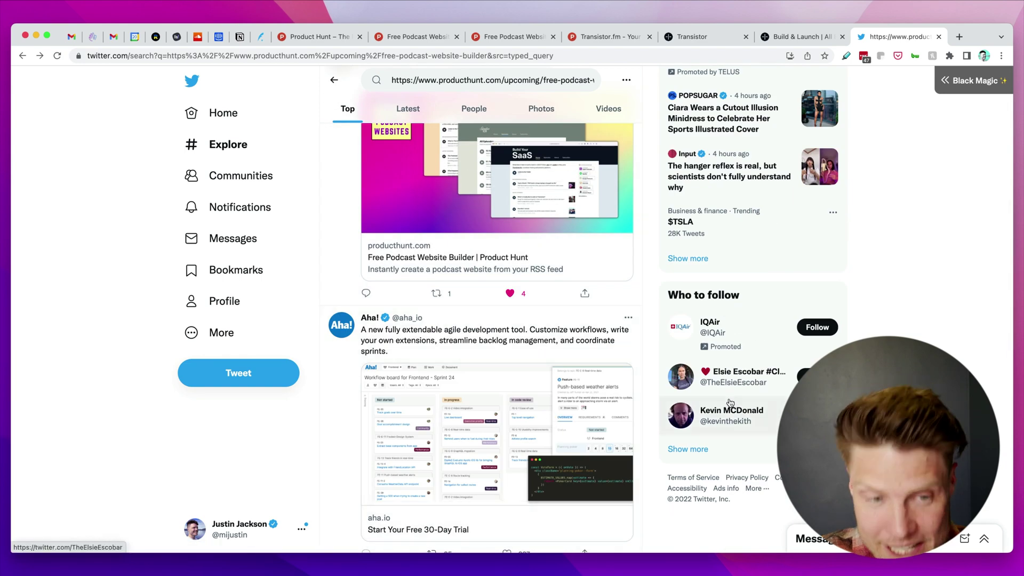
{"action": "key", "text": "ctrl+shift+Tab"}
{"action": "key", "text": "ctrl+shift+Tab"}
{"action": "key", "text": "ctrl+shift+Tab"}
{"action": "key", "text": "ctrl+shift+Tab"}
{"action": "key", "text": "ctrl+shift+Tab"}
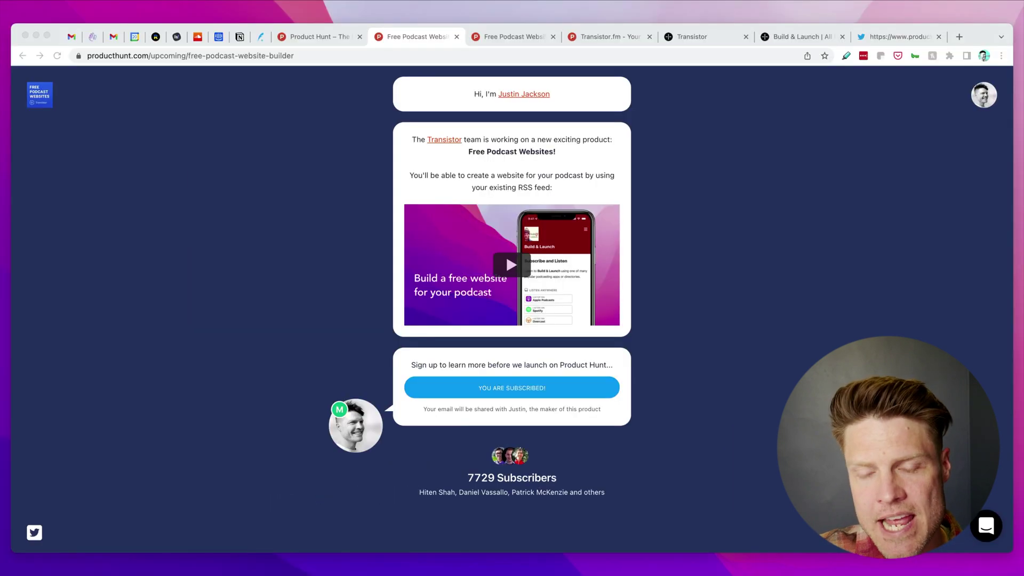
Review the dashboard's subscribers section and the public upcoming page, then reach the new message form.
{"action": "left_click", "coordinate": [496, 38]}
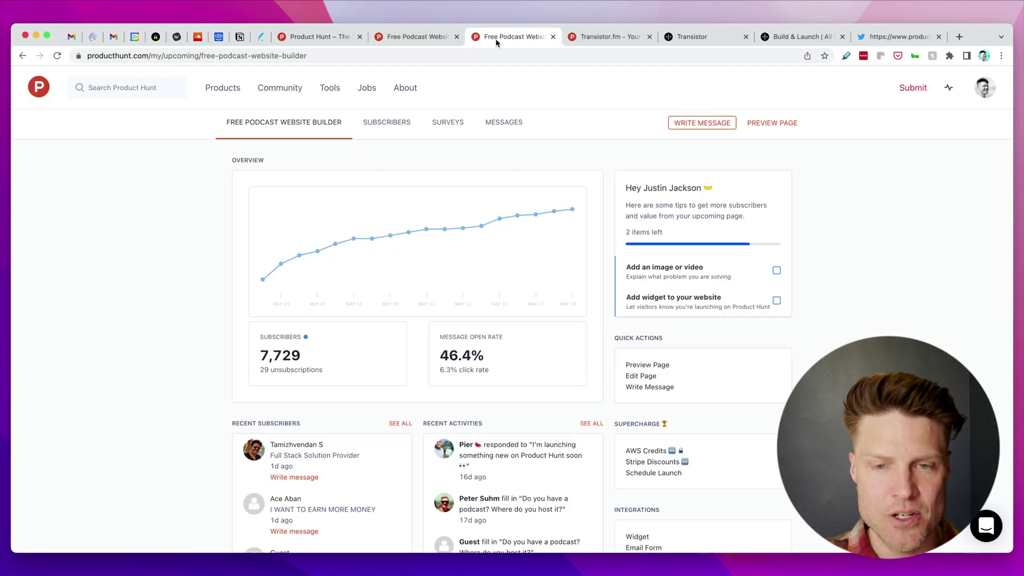
{"action": "left_click", "coordinate": [389, 126]}
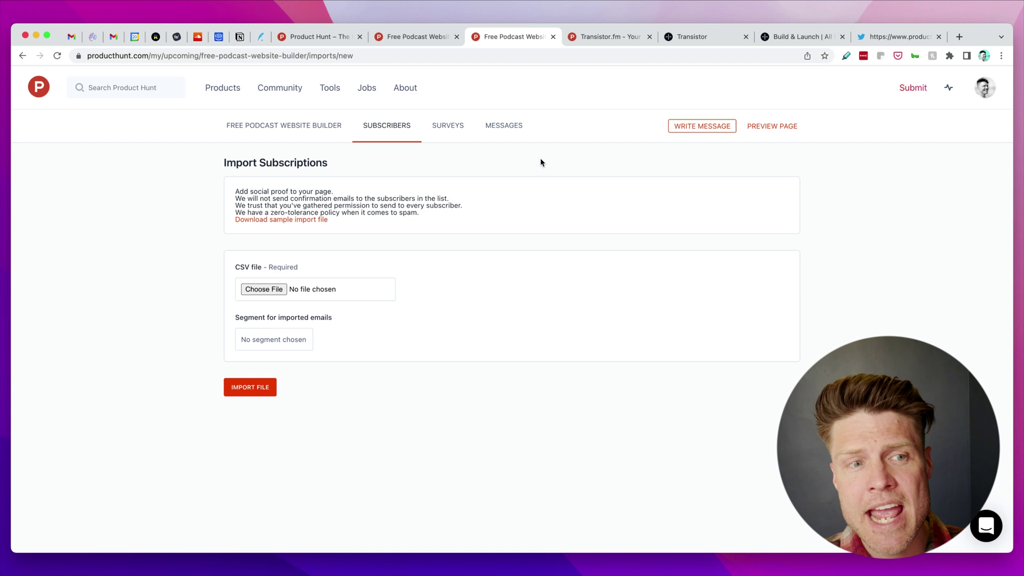
{"action": "left_click", "coordinate": [419, 36]}
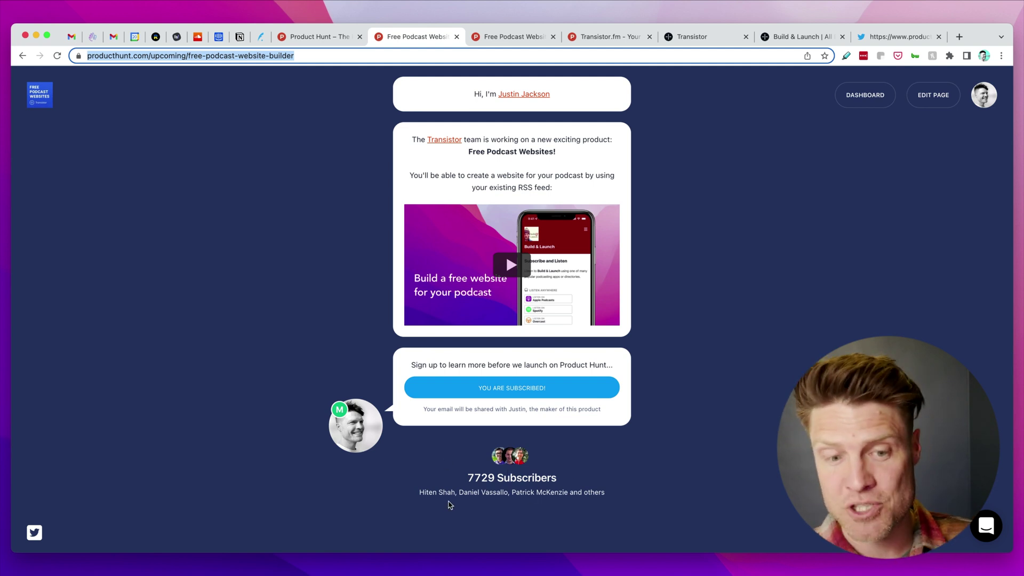
{"action": "key", "text": "ctrl+Tab"}
Address the draft update to the Product Hunt Users segment.
{"action": "left_click", "coordinate": [342, 257]}
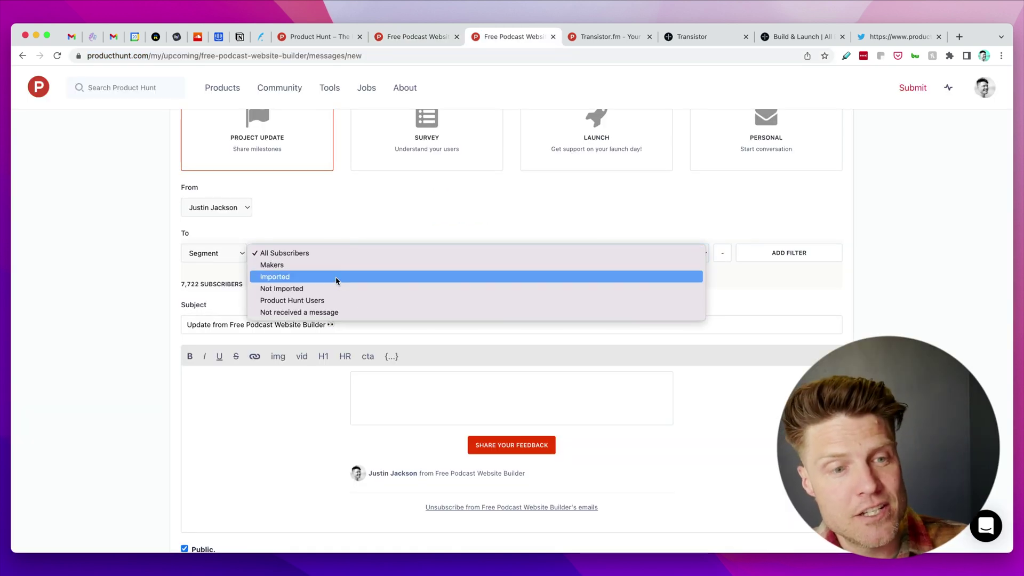
{"action": "left_click", "coordinate": [338, 300]}
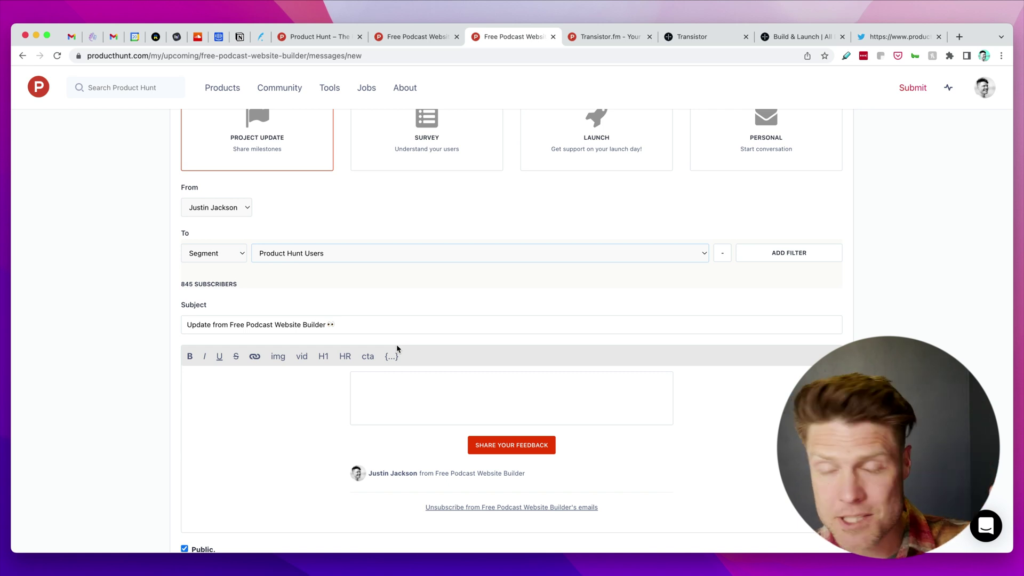
{"action": "scroll", "coordinate": [299, 262], "scroll_direction": "down", "scroll_amount": 5}
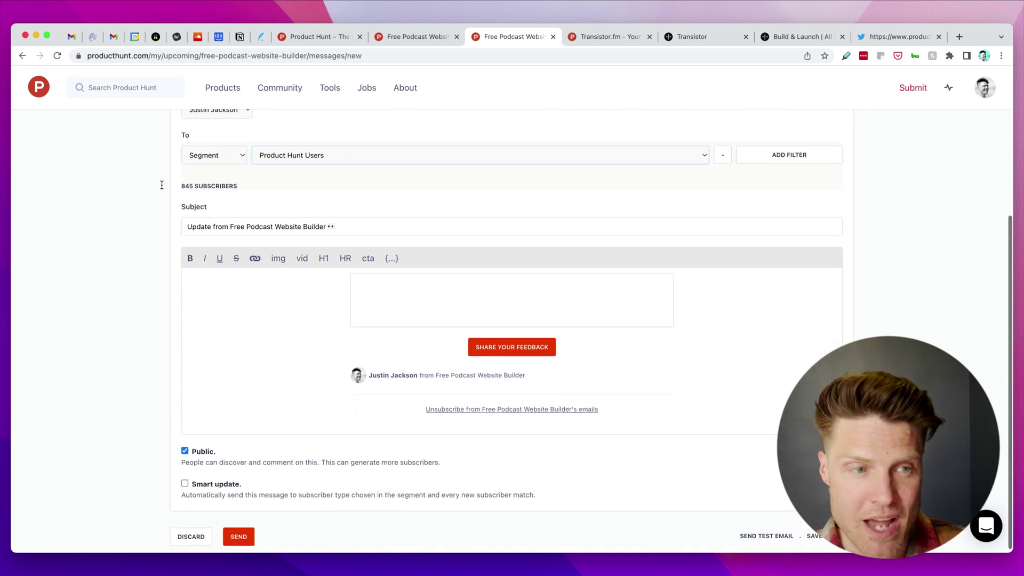
{"action": "scroll", "coordinate": [246, 210], "scroll_direction": "up", "scroll_amount": 1}
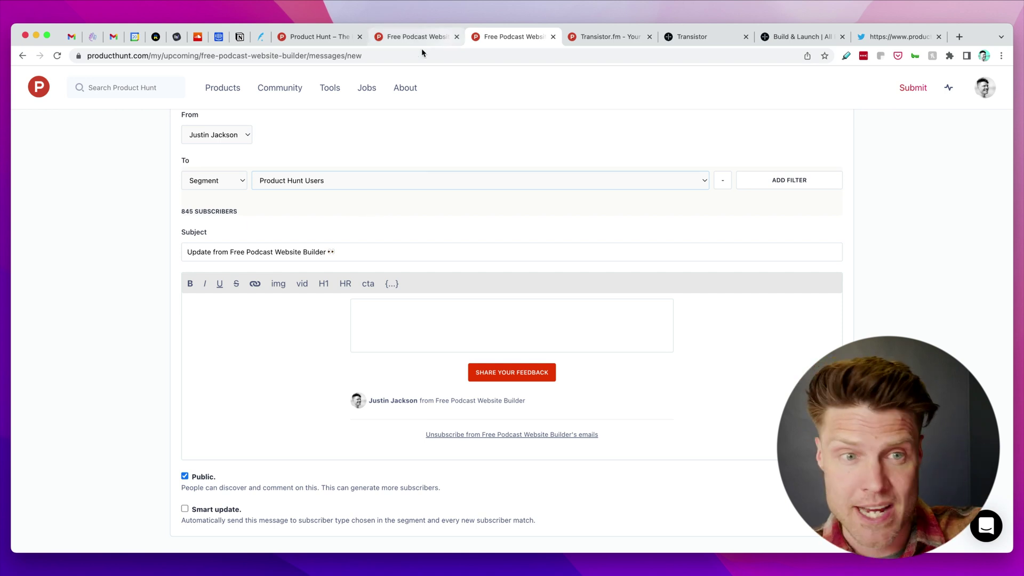
Check the public upcoming page, then return to the sent messages list.
{"action": "left_click", "coordinate": [410, 38]}
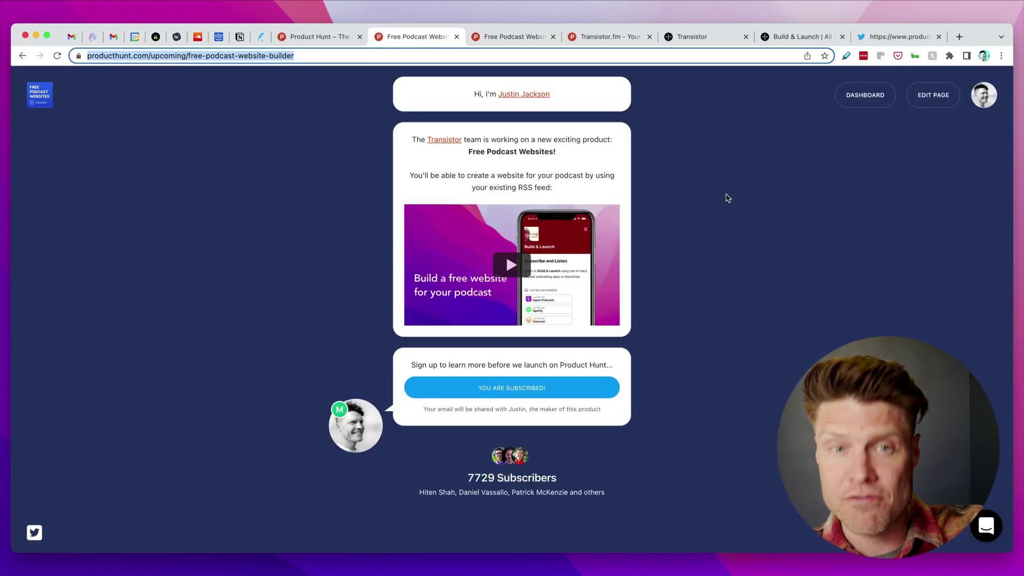
{"action": "left_click", "coordinate": [512, 36]}
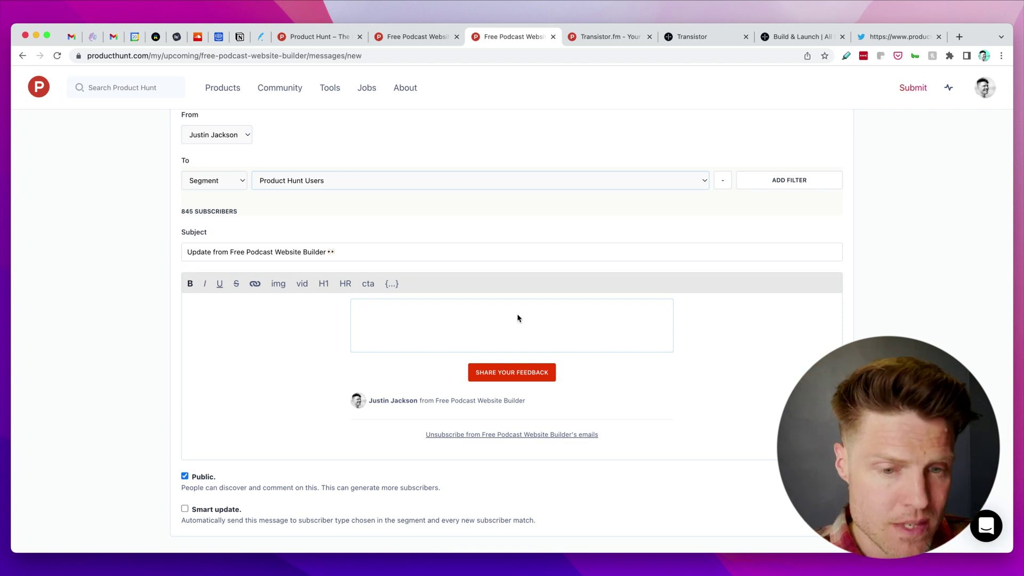
{"action": "scroll", "coordinate": [517, 319], "scroll_direction": "up", "scroll_amount": 5}
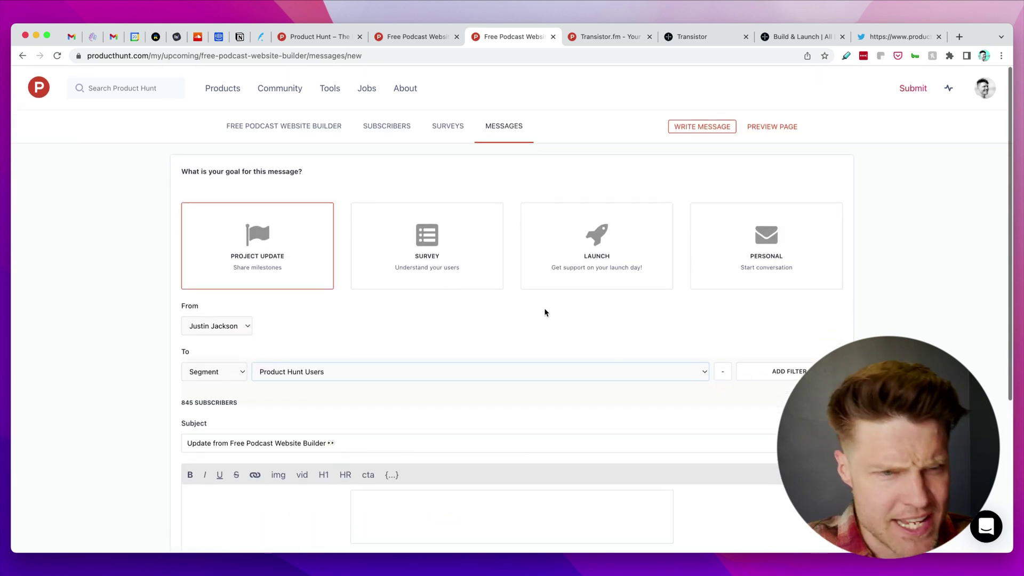
{"action": "key", "text": "super+bracketleft"}
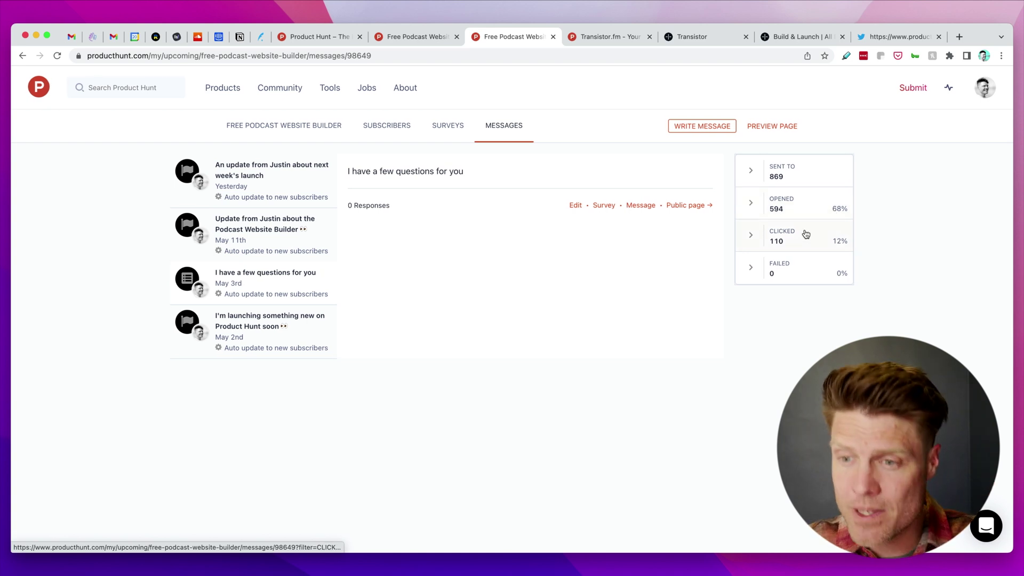
Check the public upcoming page, then view the surveys list in the messages dashboard.
{"action": "left_click", "coordinate": [435, 39]}
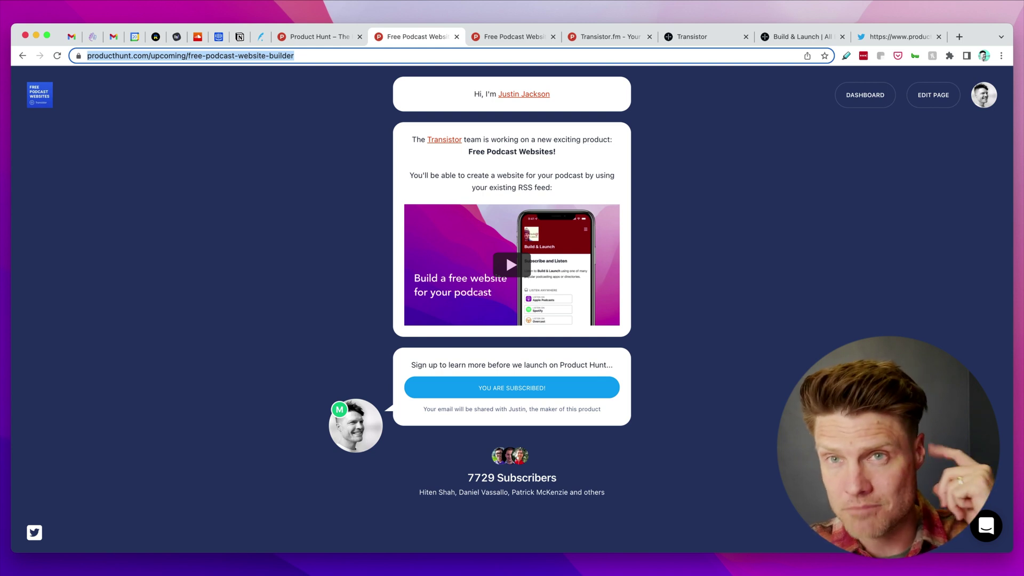
{"action": "key", "text": "ctrl+Tab"}
{"action": "left_click", "coordinate": [437, 127]}
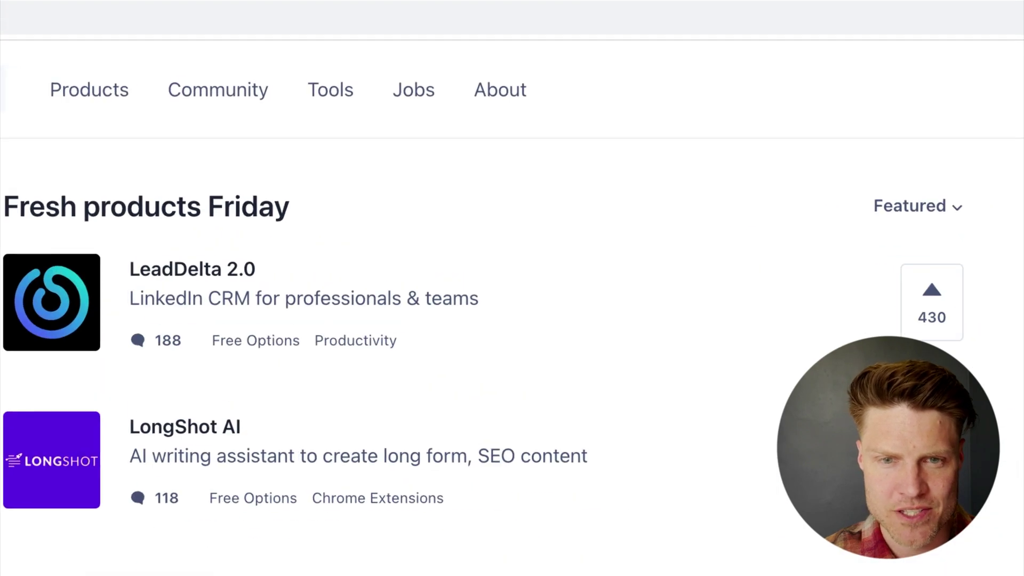
Browse the Founder Club deals and Ship toolkit pages, ending on the Ship Subscription pricing page.
{"action": "left_click", "coordinate": [335, 96]}
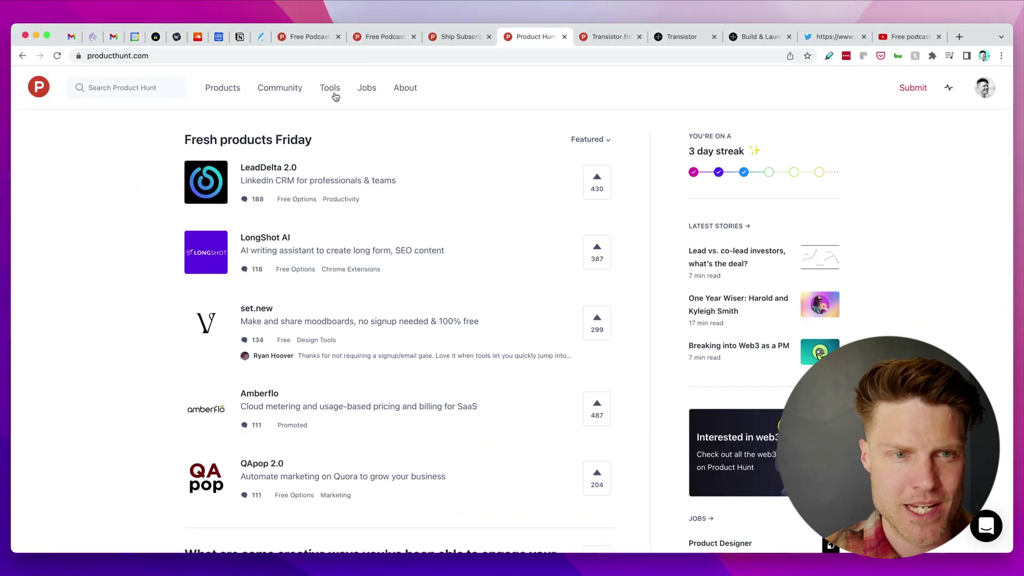
{"action": "mouse_move", "coordinate": [335, 97]}
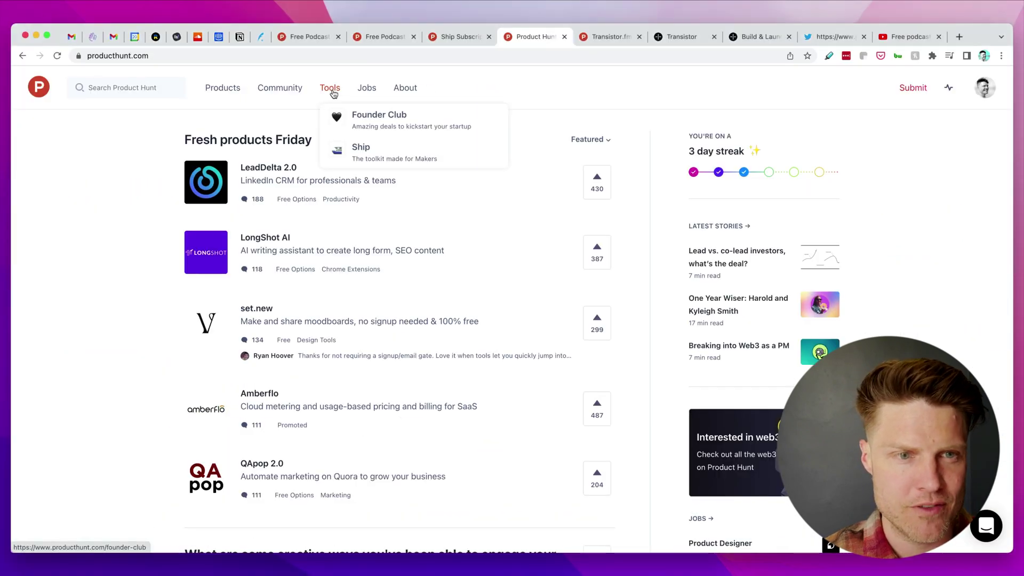
{"action": "left_click", "coordinate": [380, 120]}
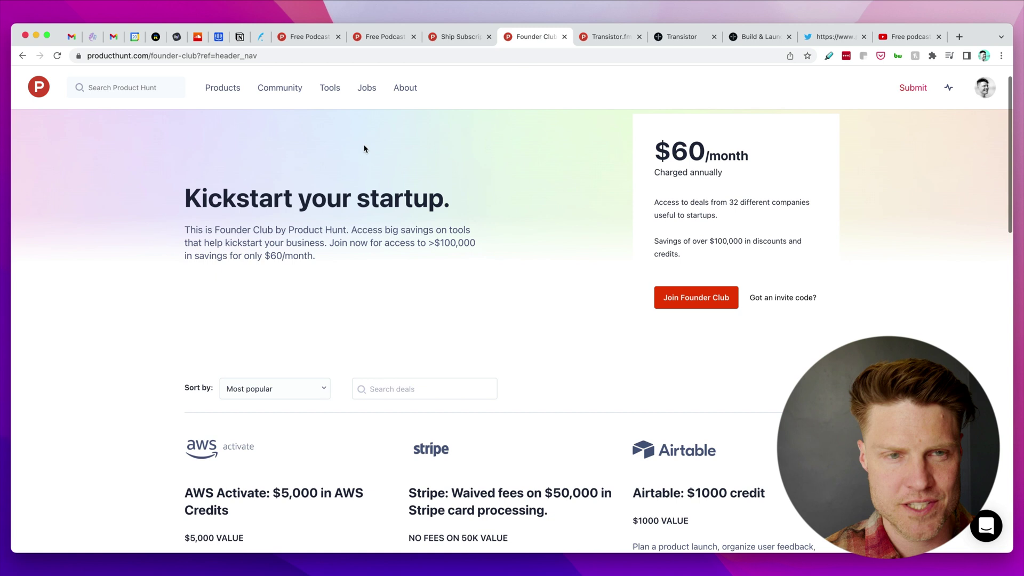
{"action": "scroll", "coordinate": [738, 221], "scroll_direction": "down", "scroll_amount": 2}
{"action": "mouse_move", "coordinate": [329, 90]}
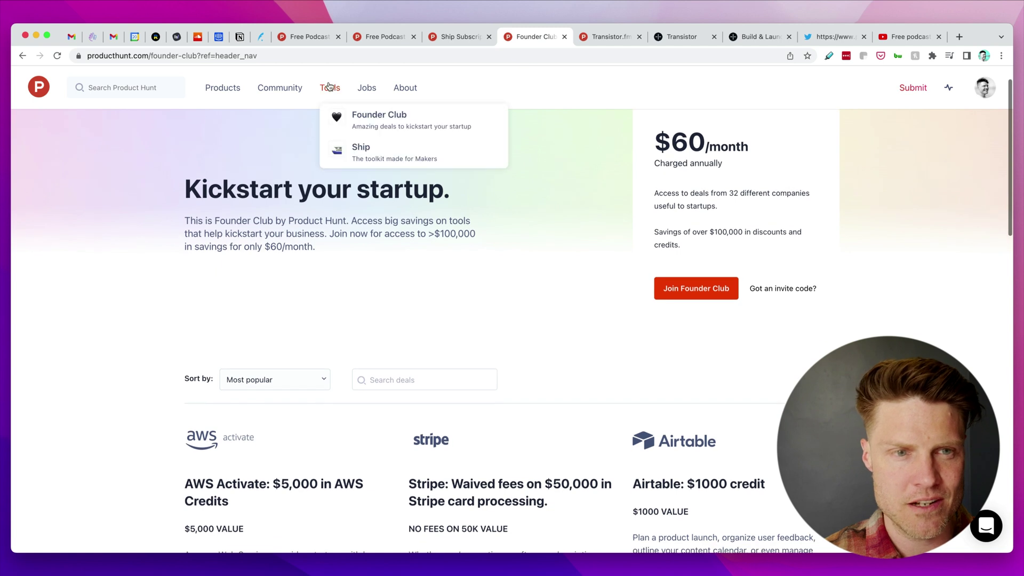
{"action": "left_click", "coordinate": [368, 153]}
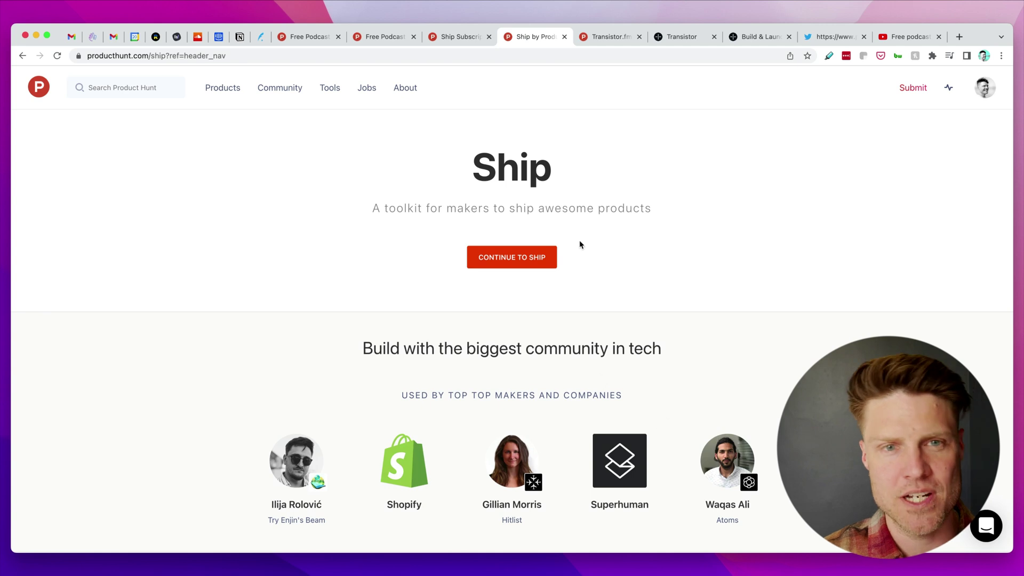
{"action": "left_click", "coordinate": [462, 37]}
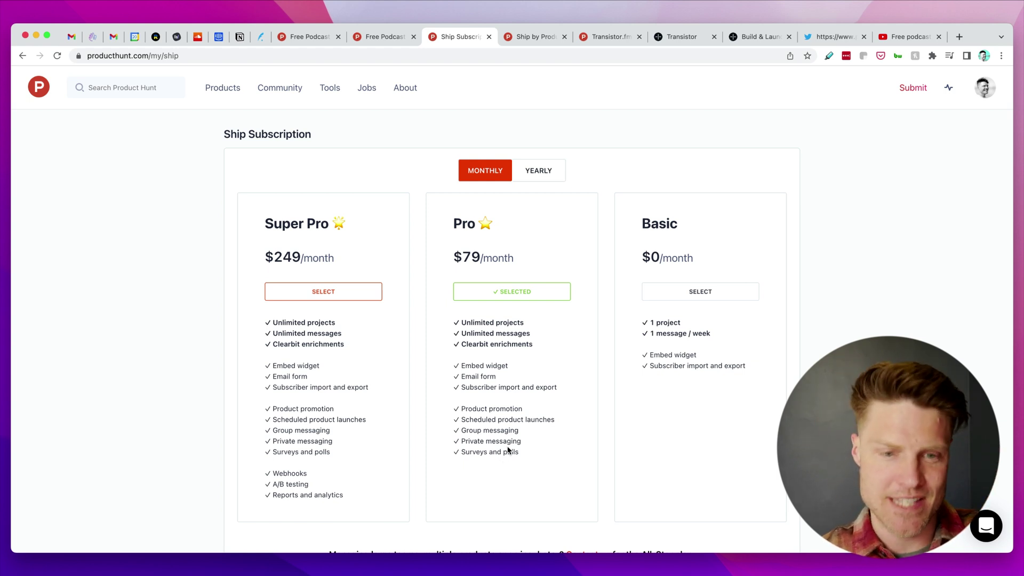
Highlight the Scheduled product launches and Product promotion features of the Pro plan.
{"action": "triple_click", "coordinate": [469, 420]}
{"action": "left_click", "coordinate": [479, 409]}
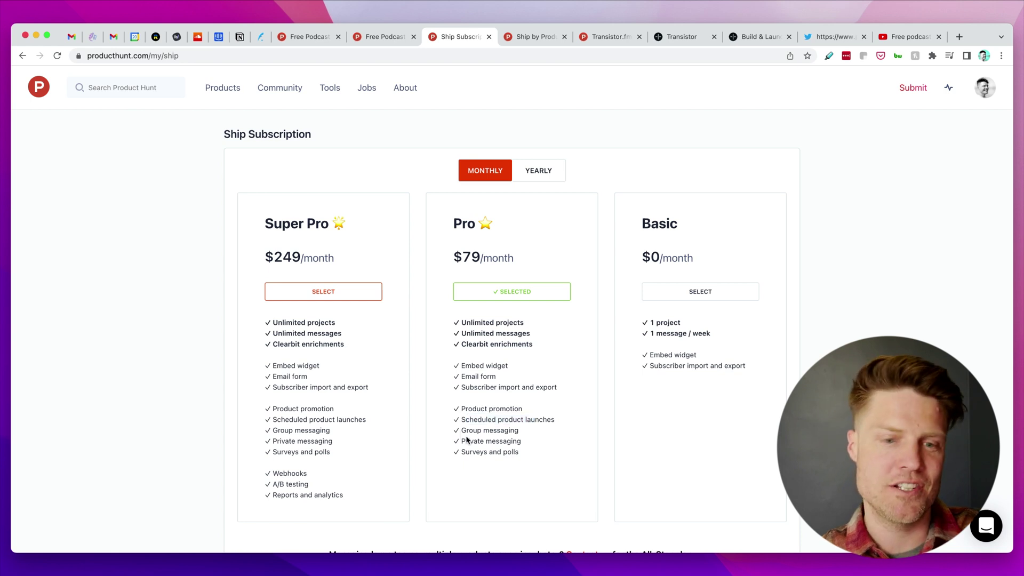
{"action": "left_click_drag", "start_coordinate": [468, 409], "coordinate": [545, 408]}
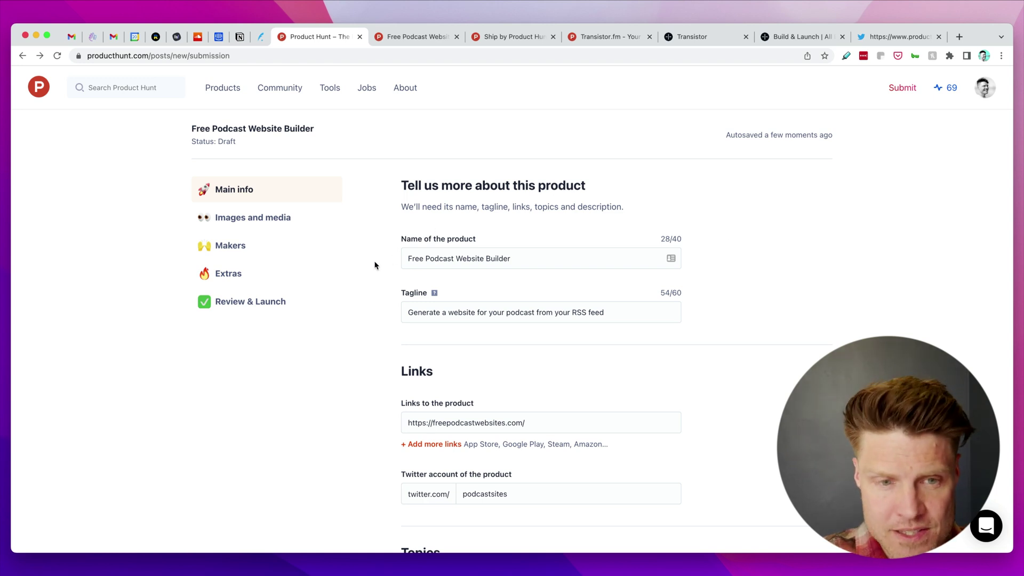
Advance the Free Podcast Website Builder draft past Main info to Images and media.
{"action": "scroll", "coordinate": [808, 344], "scroll_direction": "down", "scroll_amount": 5}
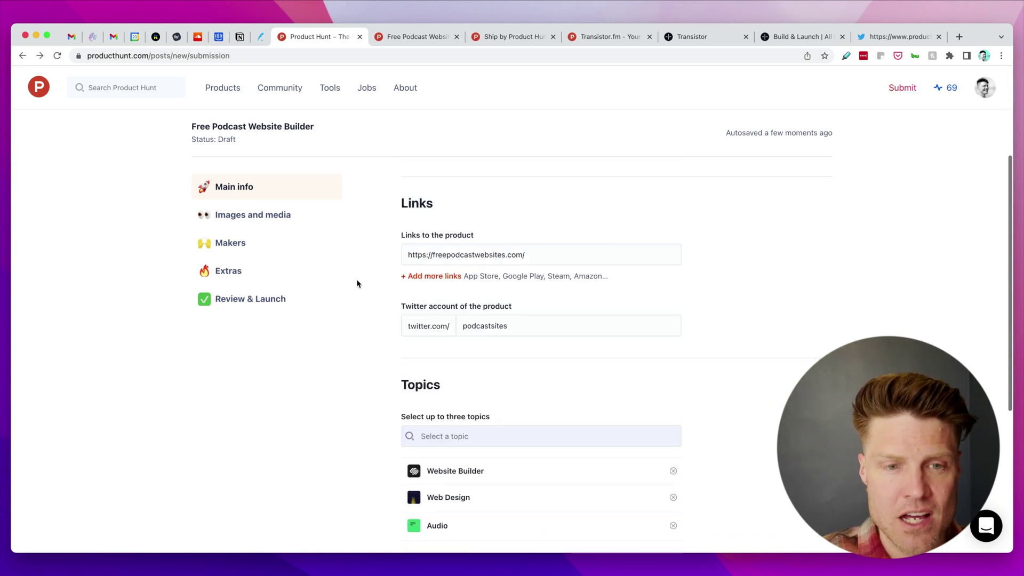
{"action": "scroll", "coordinate": [874, 338], "scroll_direction": "down", "scroll_amount": 3}
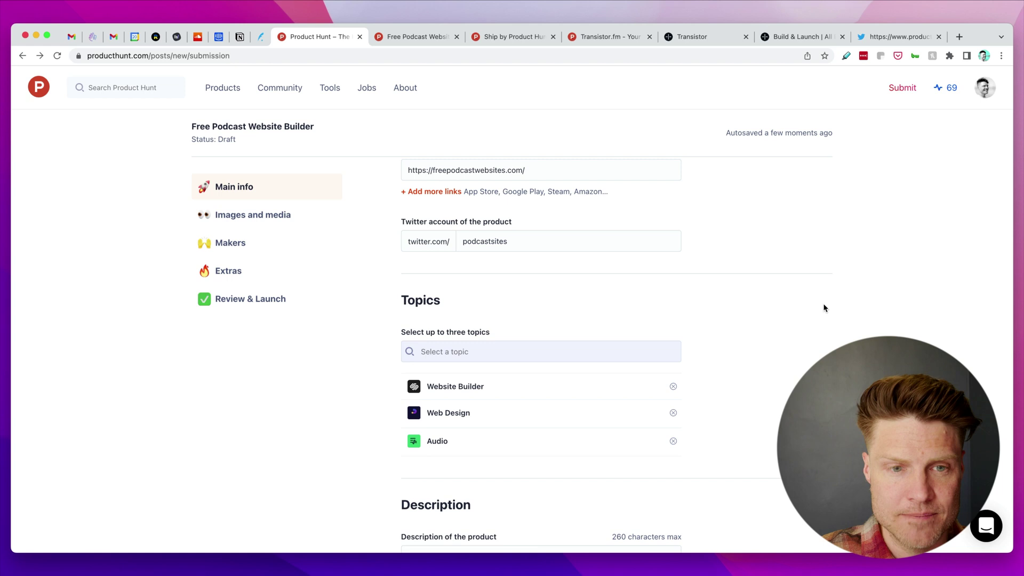
{"action": "scroll", "coordinate": [824, 308], "scroll_direction": "down", "scroll_amount": 2}
{"action": "scroll", "coordinate": [643, 219], "scroll_direction": "down", "scroll_amount": 4}
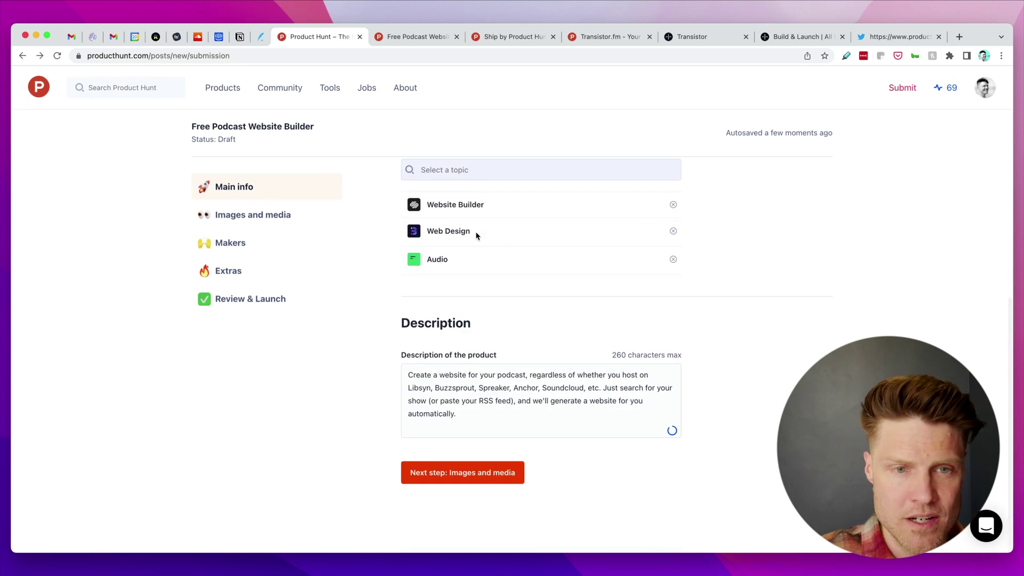
{"action": "left_click", "coordinate": [491, 481]}
Scroll the Images and media step, then switch to the Previewed mockup editor.
{"action": "scroll", "coordinate": [878, 297], "scroll_direction": "down", "scroll_amount": 2}
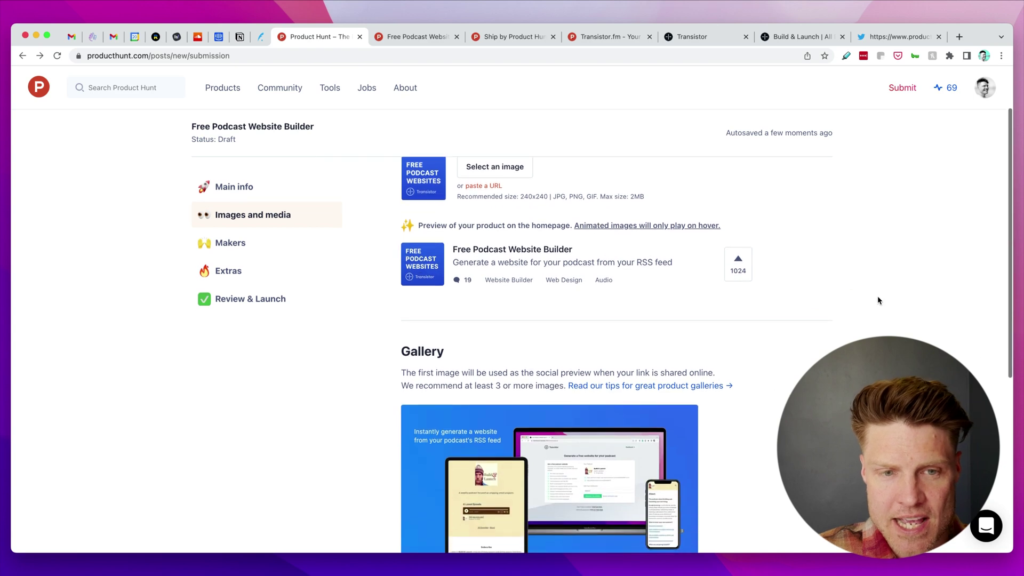
{"action": "key", "text": "super+Tab"}
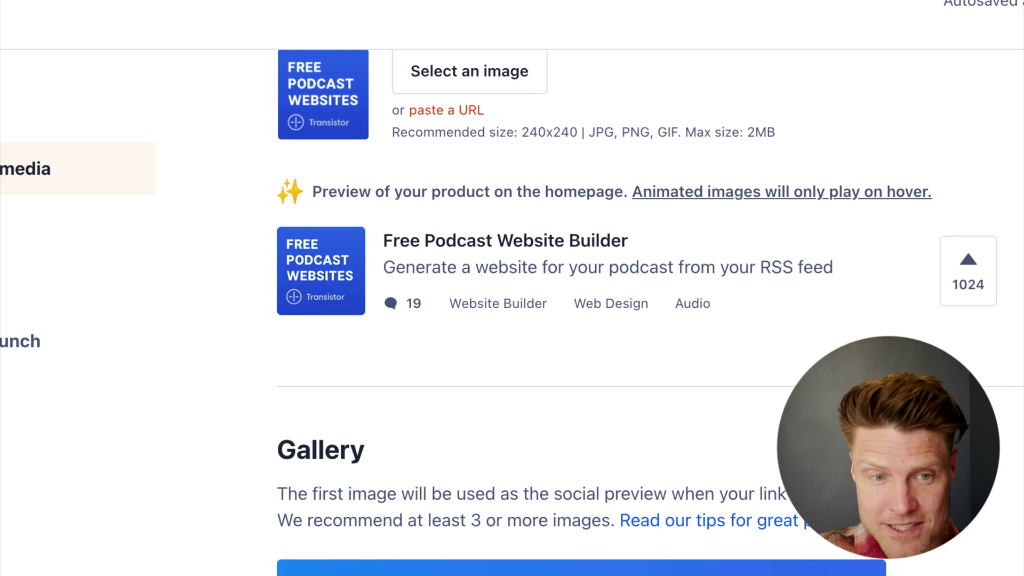
{"action": "scroll", "coordinate": [650, 311], "scroll_direction": "up", "scroll_amount": 1}
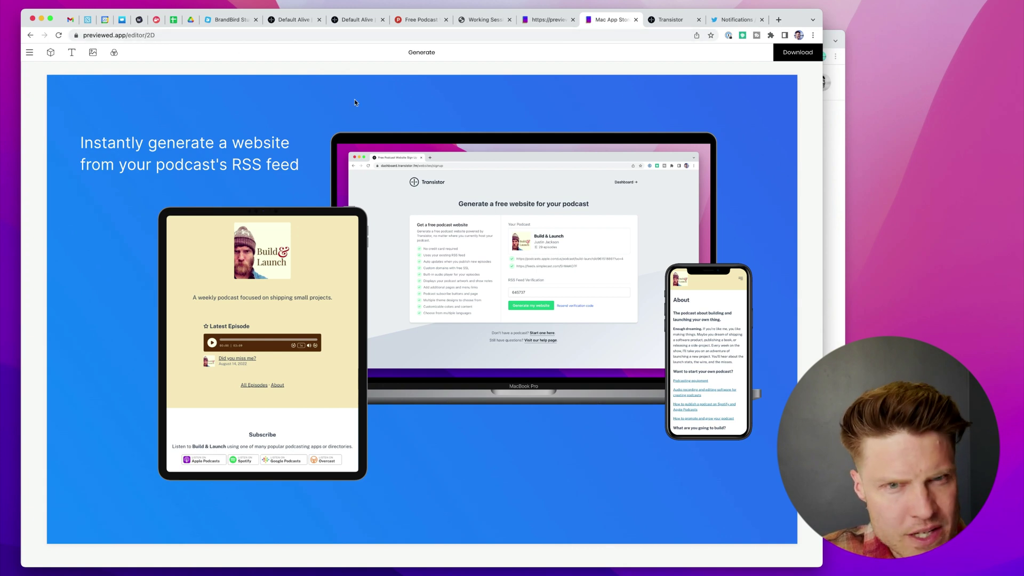
Select the iPad mockup to show its Device and Shadow settings.
{"action": "left_click", "coordinate": [244, 236]}
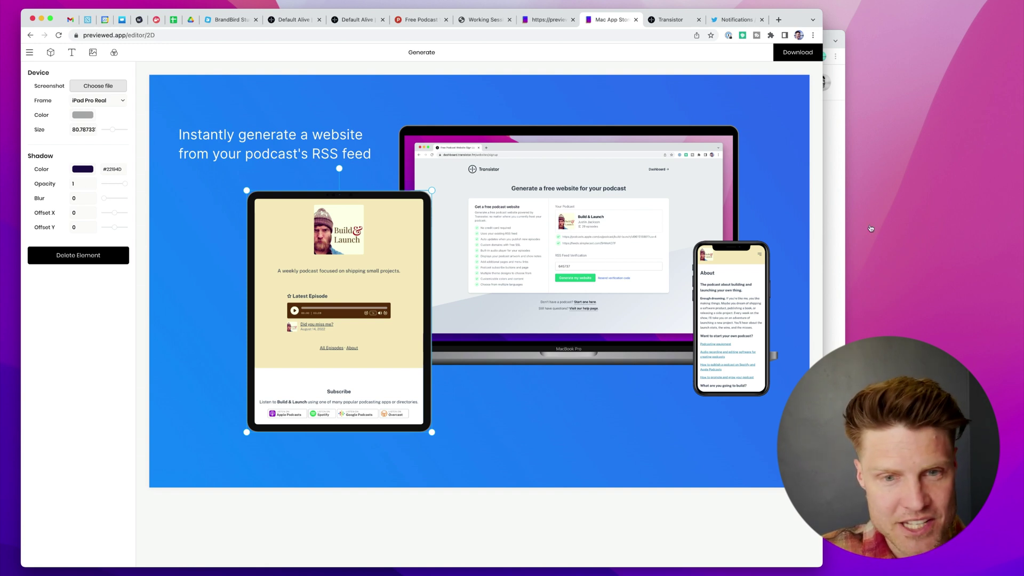
Back in Product Hunt, preview gallery images two through four, ending on 'Connect your custom domain'.
{"action": "left_click", "coordinate": [830, 150]}
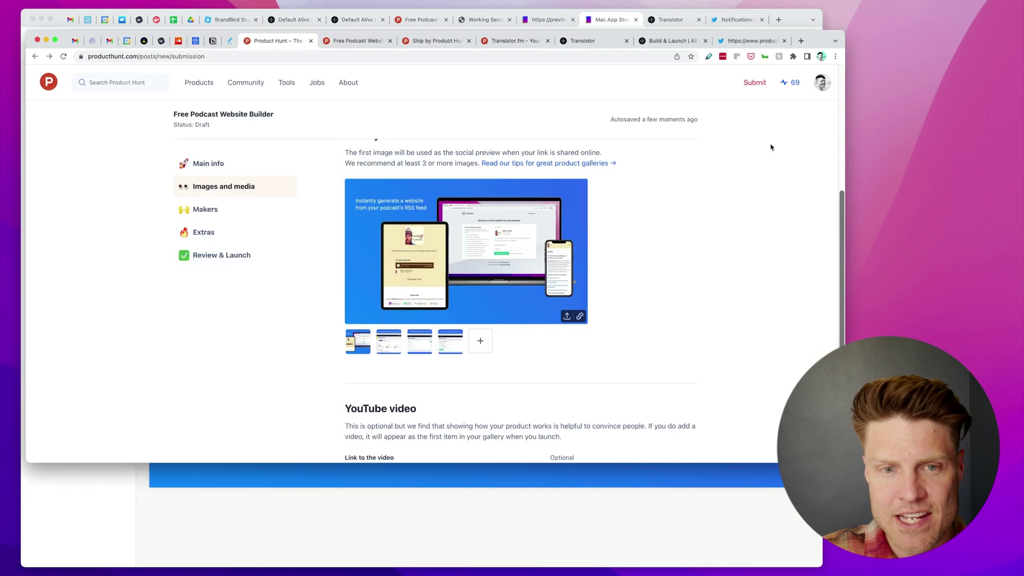
{"action": "left_click", "coordinate": [392, 341]}
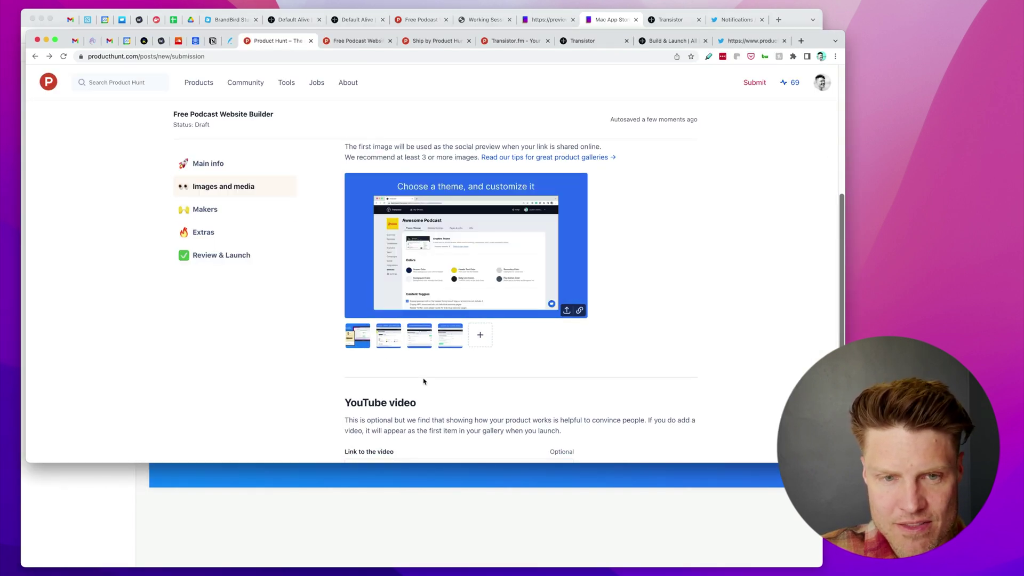
{"action": "left_click", "coordinate": [427, 328]}
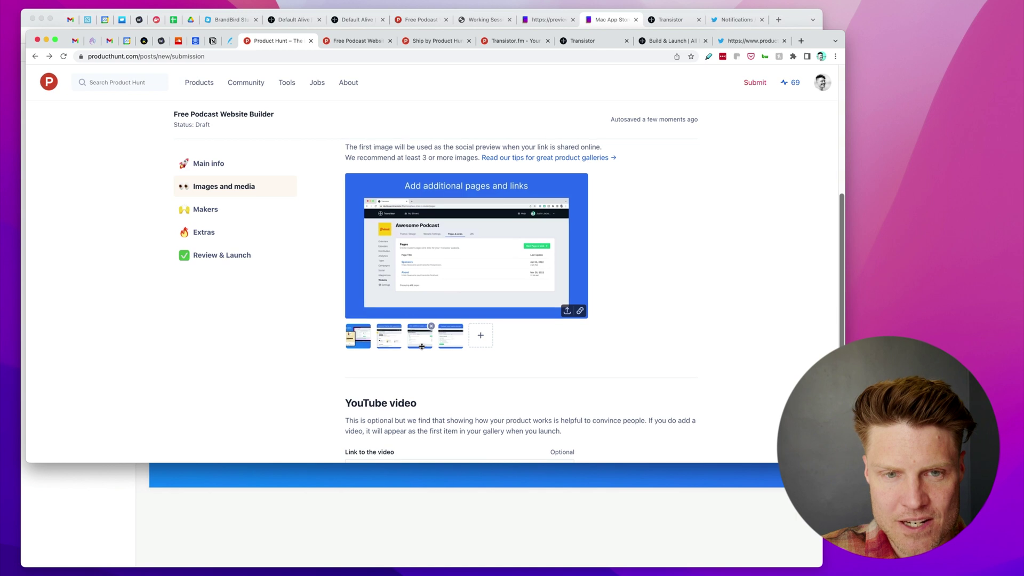
{"action": "left_click", "coordinate": [454, 347]}
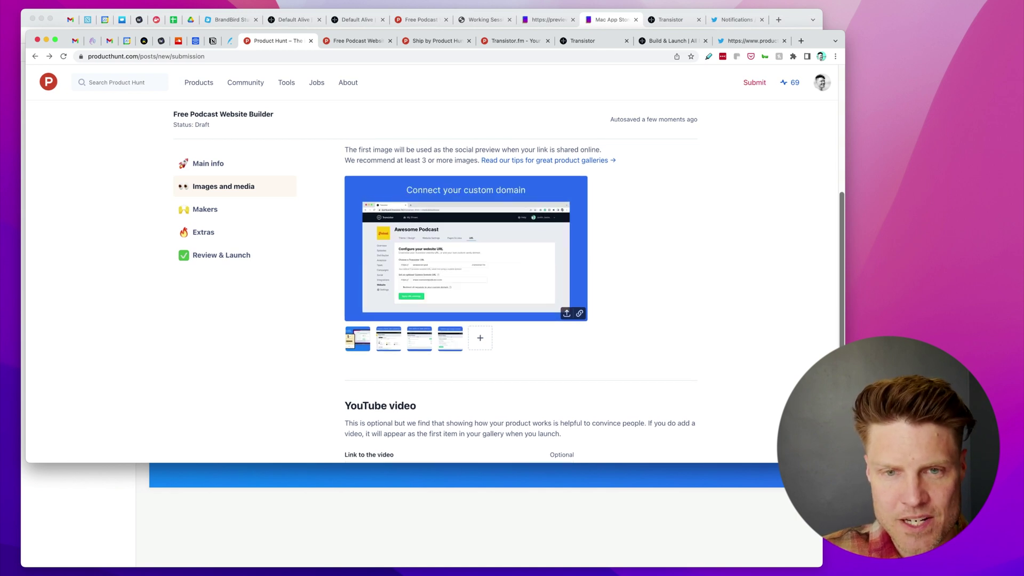
Copy the draft's video link, open it in a new tab, and pause the YouTube demo.
{"action": "scroll", "coordinate": [709, 391], "scroll_direction": "down", "scroll_amount": 3}
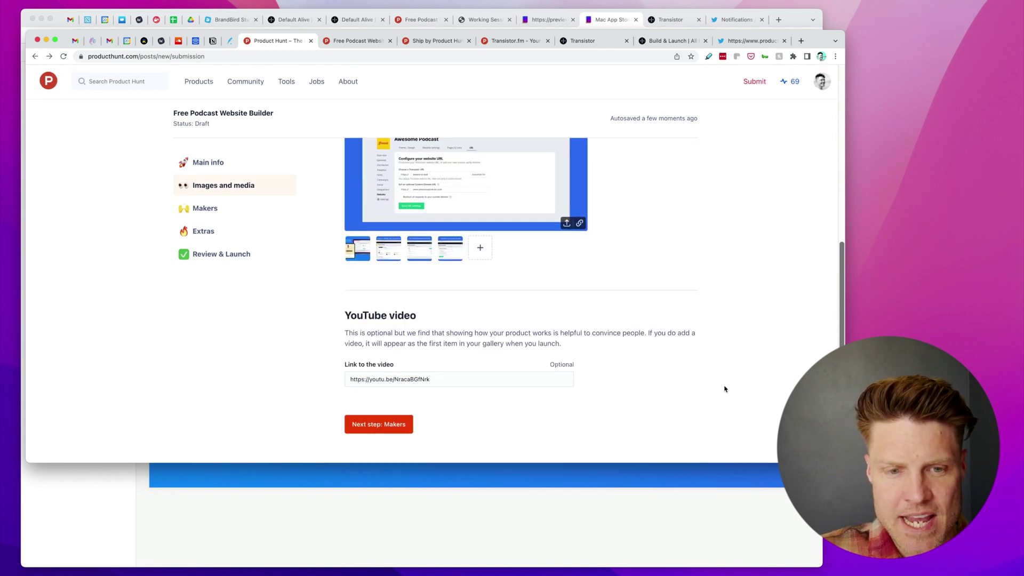
{"action": "left_click", "coordinate": [472, 381]}
{"action": "key", "text": "super+a"}
{"action": "key", "text": "super+c"}
{"action": "key", "text": "super+t"}
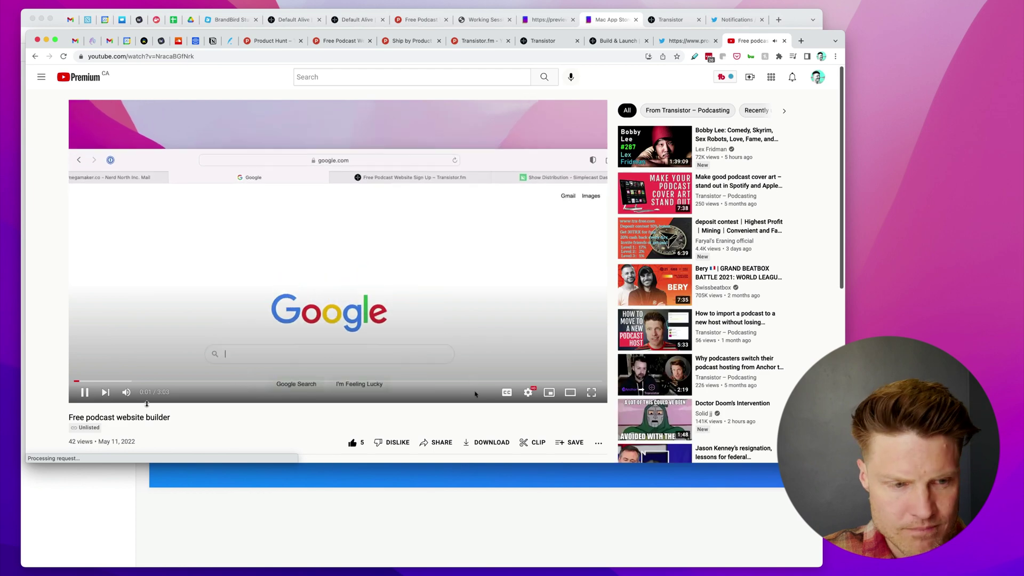
{"action": "left_click", "coordinate": [78, 403]}
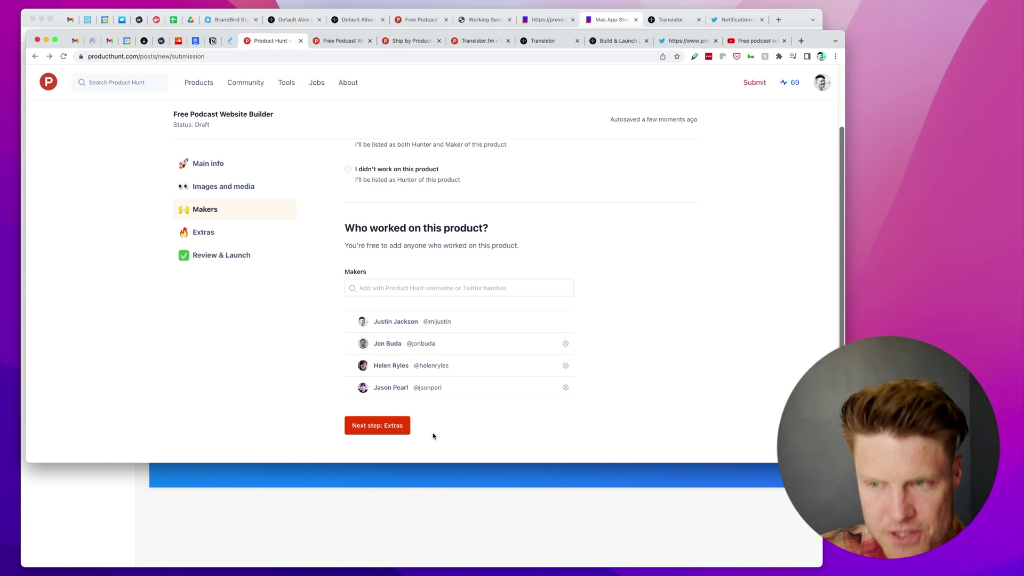
Advance to Extras and review pricing Free, press contacts Yes, and the prepared first comment.
{"action": "left_click", "coordinate": [376, 426]}
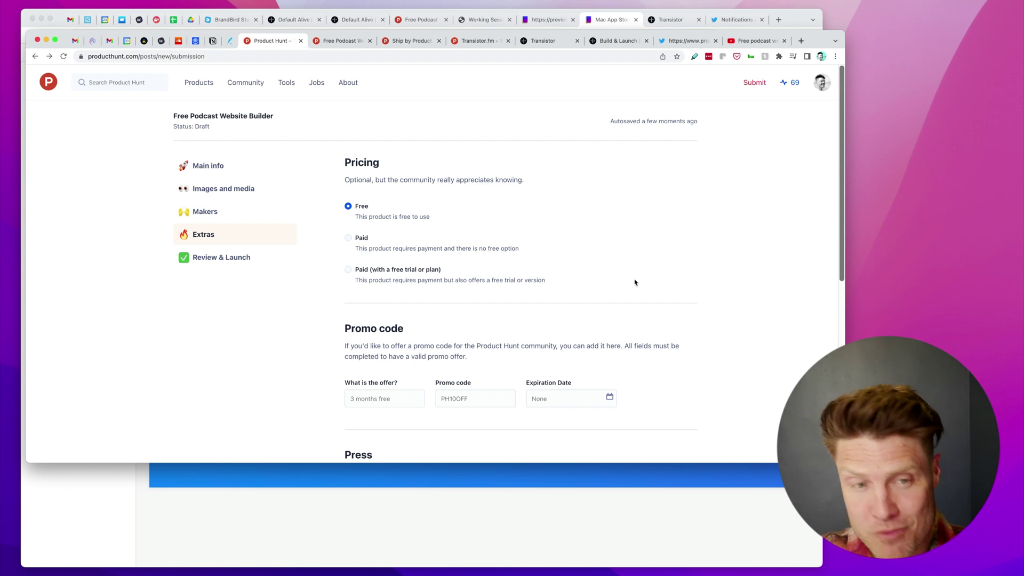
{"action": "scroll", "coordinate": [603, 296], "scroll_direction": "down", "scroll_amount": 6}
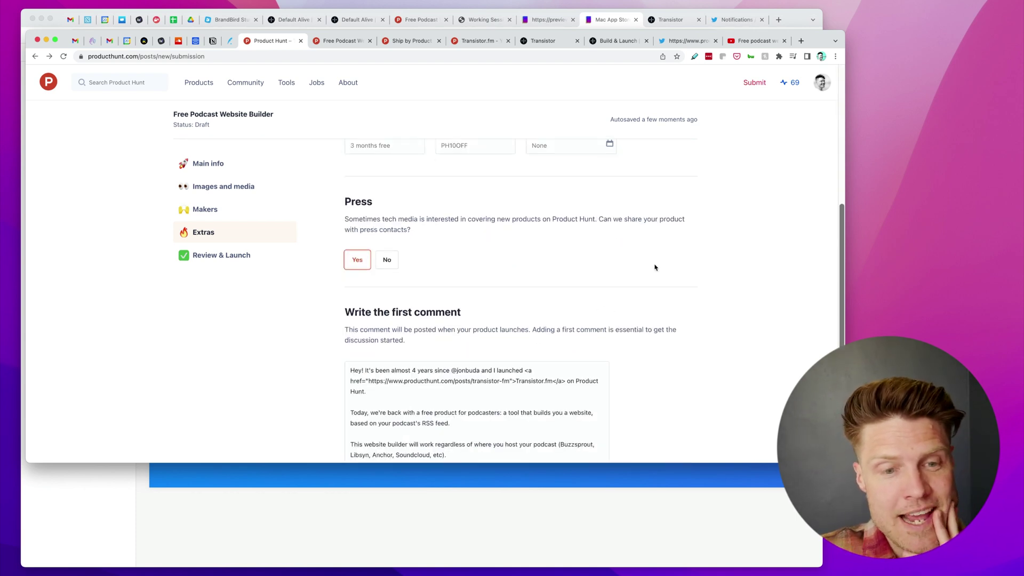
{"action": "scroll", "coordinate": [665, 273], "scroll_direction": "down", "scroll_amount": 2}
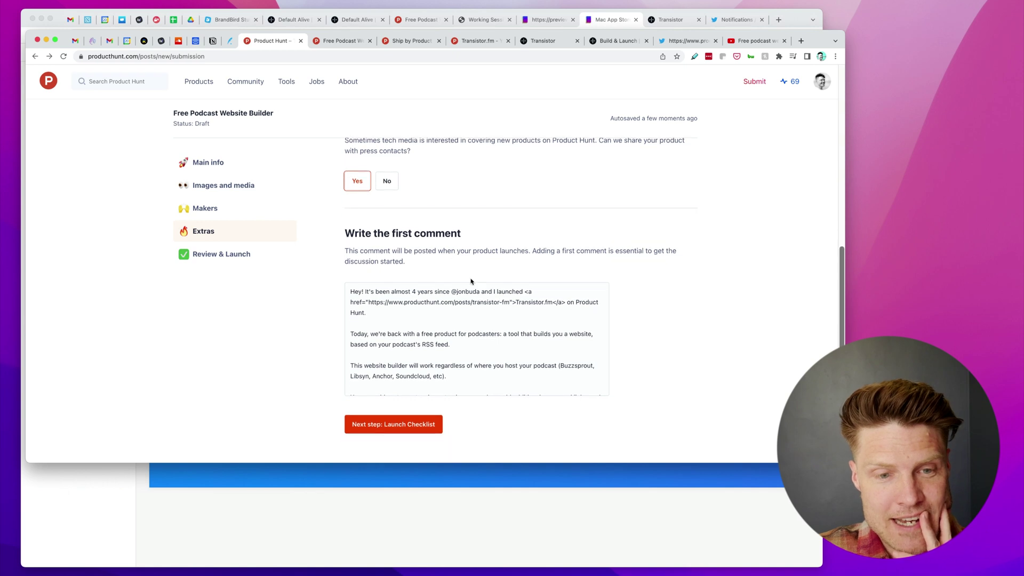
{"action": "scroll", "coordinate": [448, 335], "scroll_direction": "down", "scroll_amount": 2}
{"action": "scroll", "coordinate": [448, 336], "scroll_direction": "up", "scroll_amount": 2}
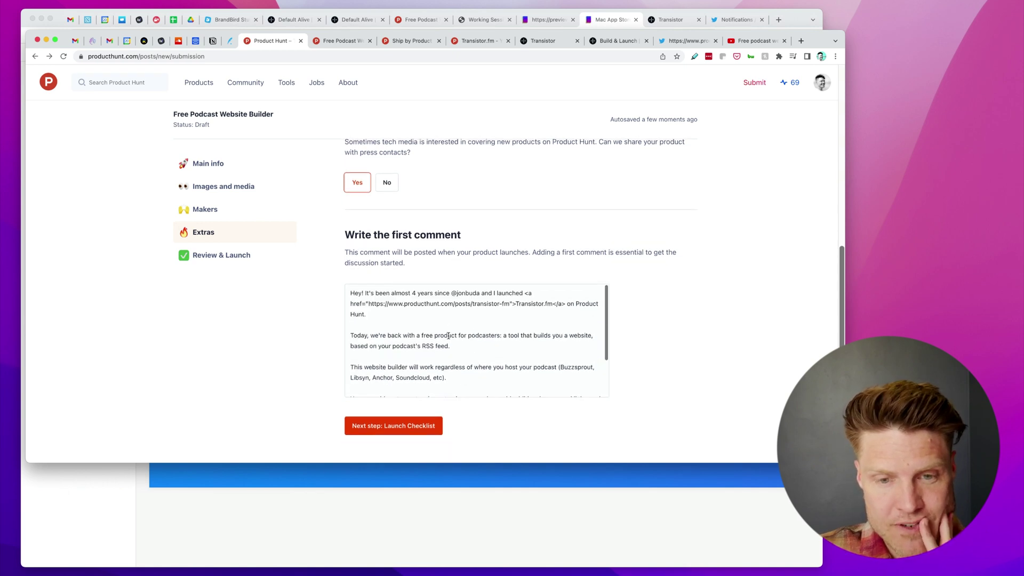
{"action": "scroll", "coordinate": [457, 346], "scroll_direction": "down", "scroll_amount": 2}
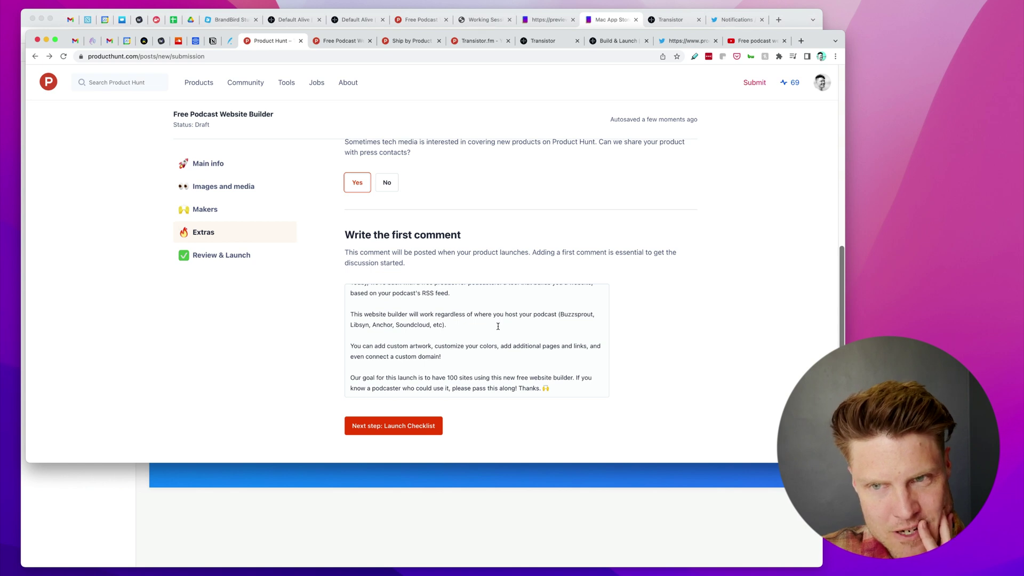
From the Launch Checklist, schedule the launch for Wednesday May 25, 12:01 AM PDT, and confirm.
{"action": "left_click", "coordinate": [393, 426]}
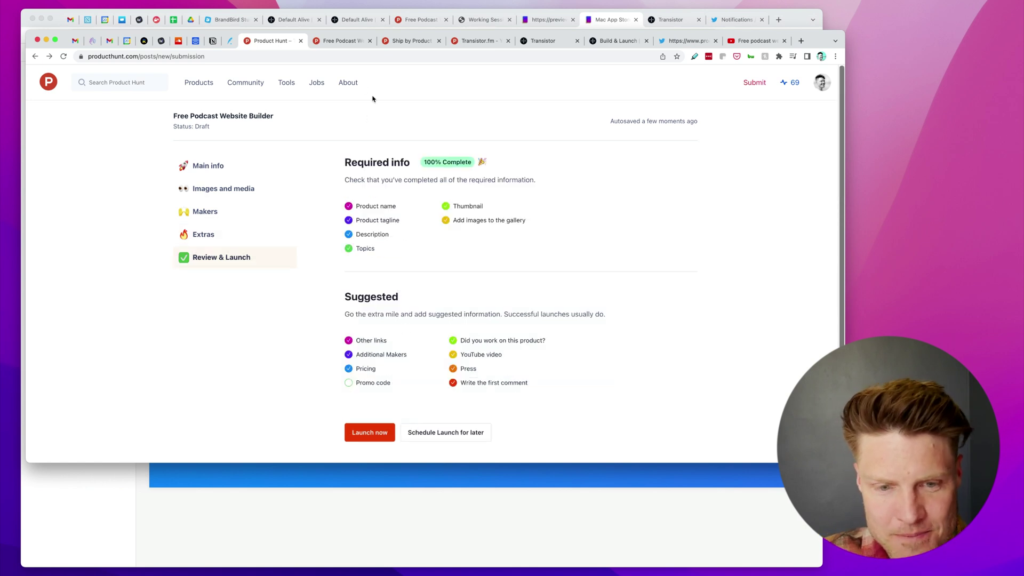
{"action": "scroll", "coordinate": [480, 439], "scroll_direction": "down", "scroll_amount": 1}
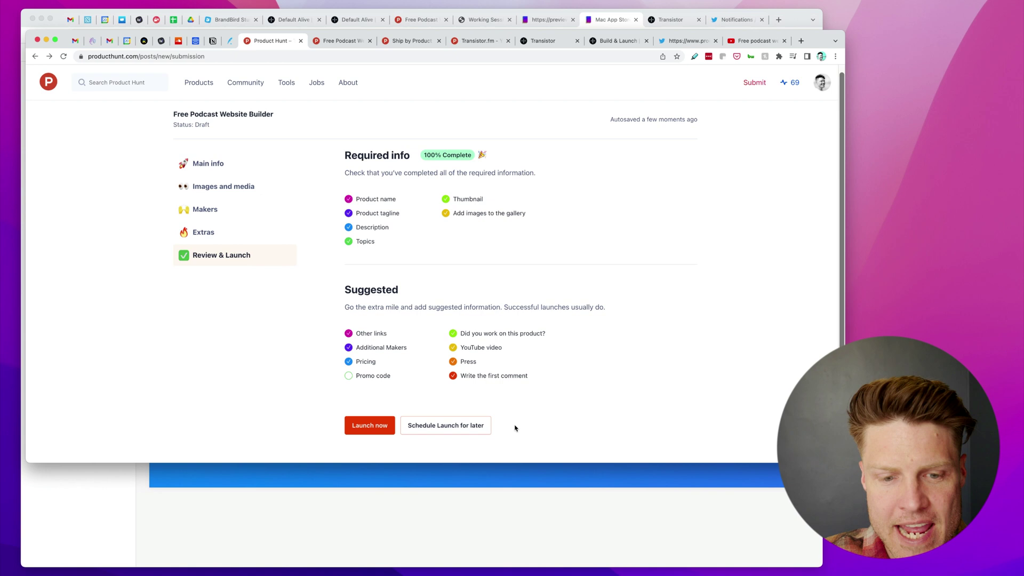
{"action": "left_click", "coordinate": [482, 431]}
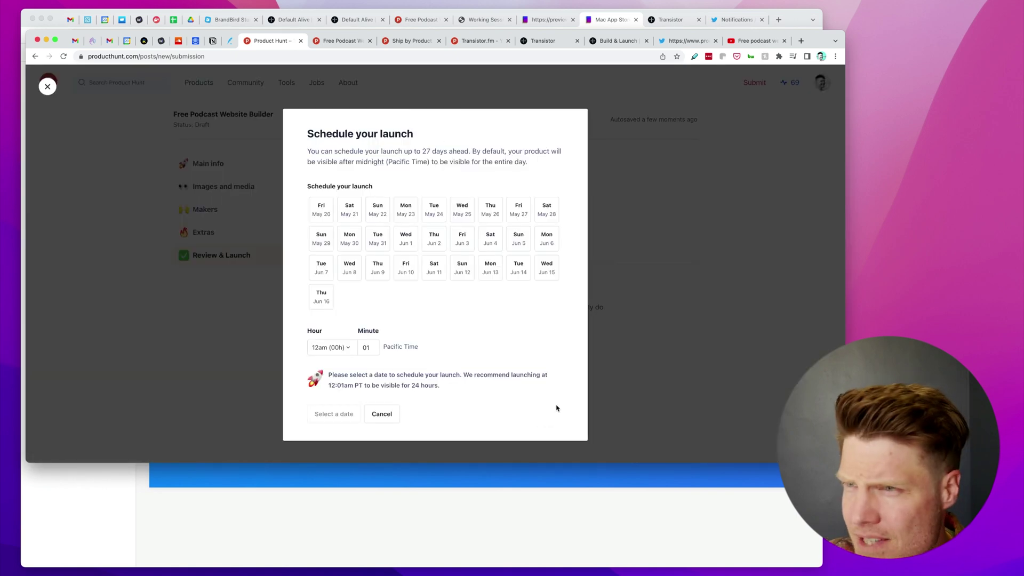
{"action": "left_click", "coordinate": [464, 214]}
{"action": "left_click_drag", "start_coordinate": [471, 375], "coordinate": [510, 374]}
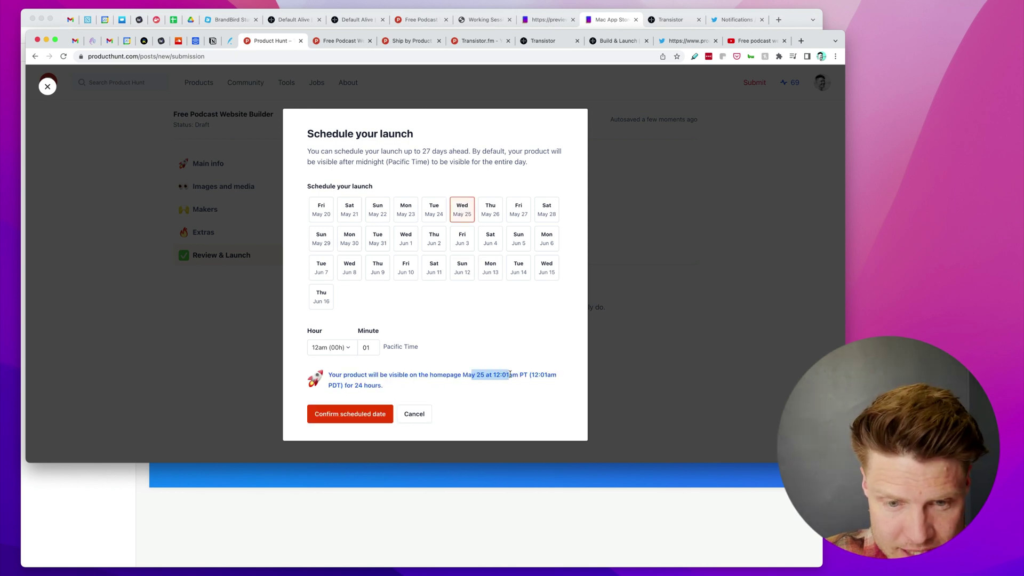
{"action": "left_click", "coordinate": [473, 381]}
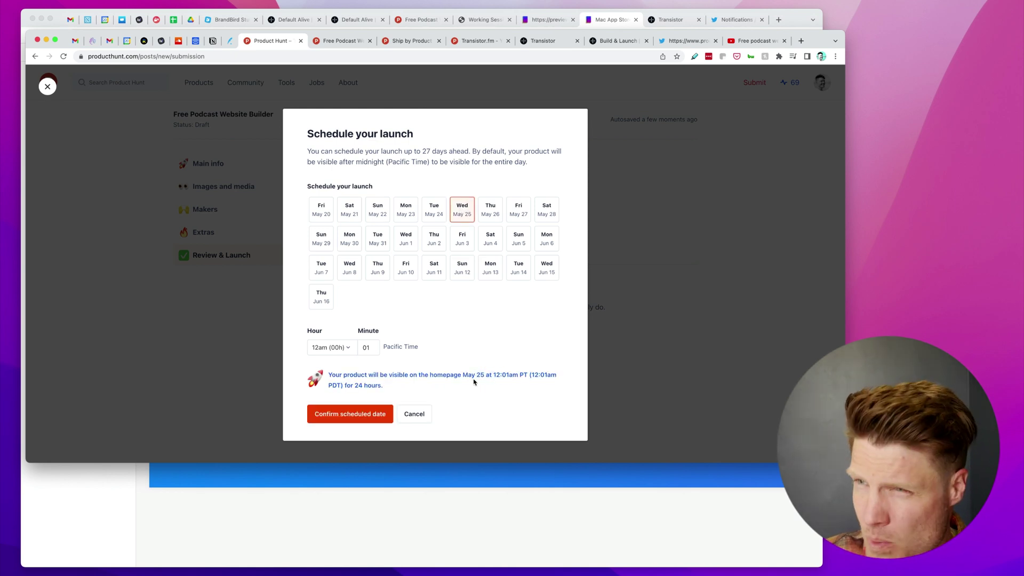
{"action": "left_click_drag", "start_coordinate": [495, 378], "coordinate": [523, 375]}
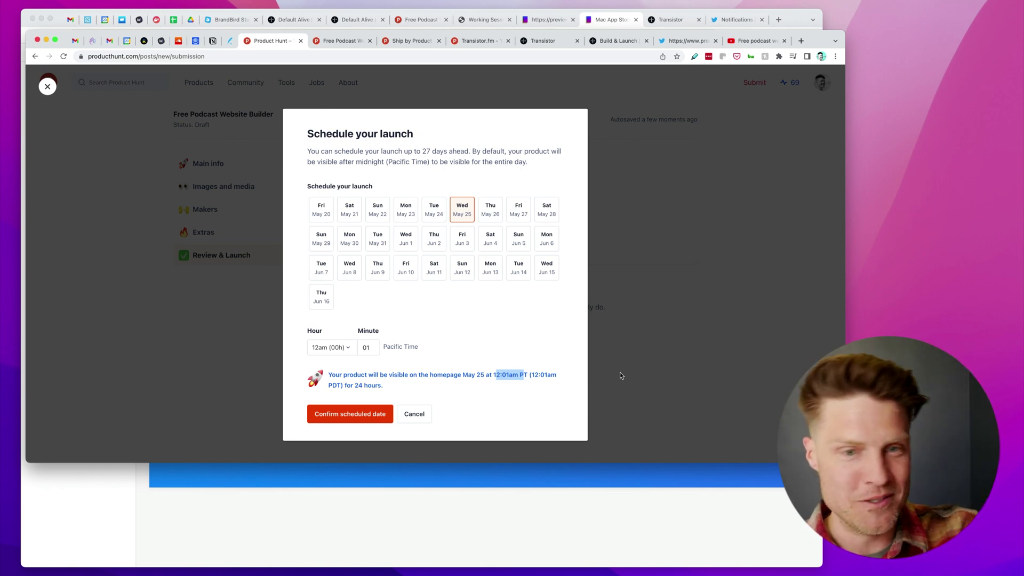
{"action": "left_click", "coordinate": [368, 417]}
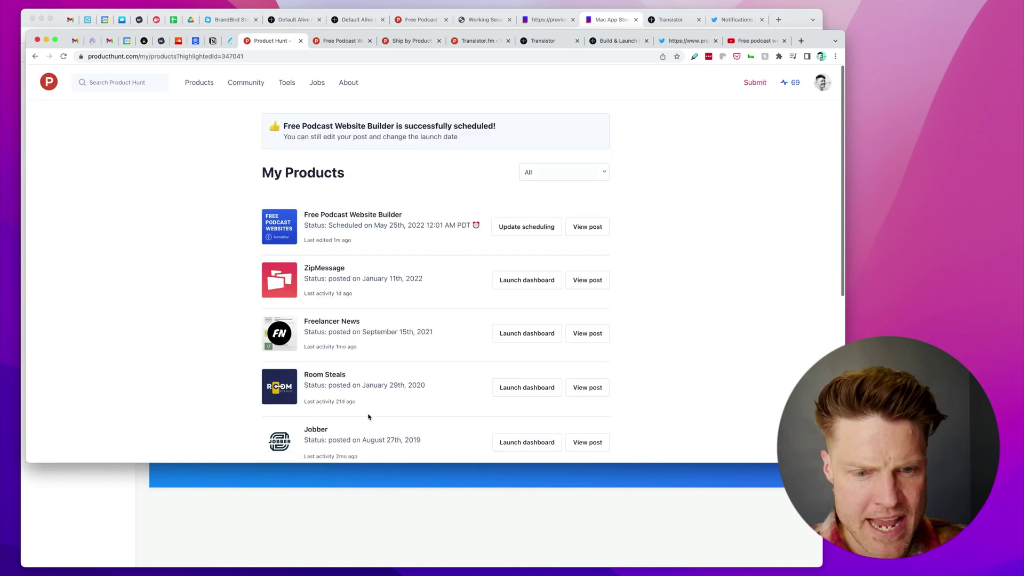
{"action": "scroll", "coordinate": [368, 417], "scroll_direction": "down", "scroll_amount": 1}
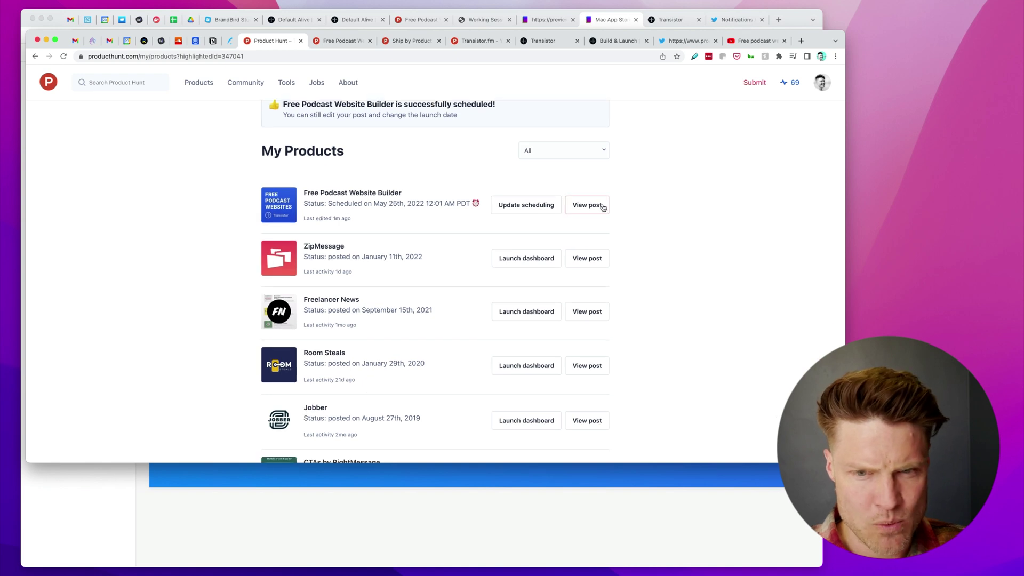
{"action": "left_click", "coordinate": [601, 206]}
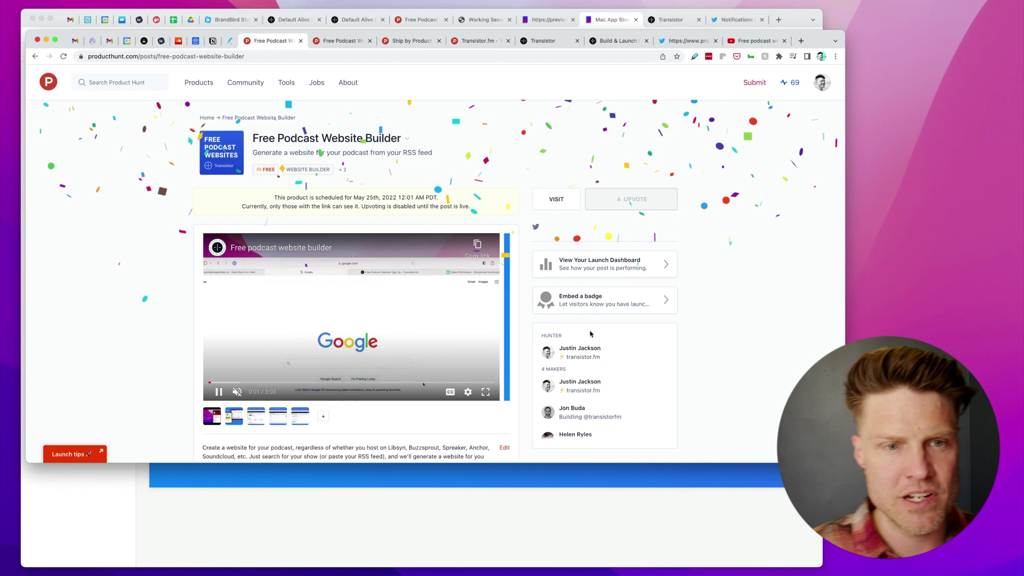
{"action": "scroll", "coordinate": [520, 266], "scroll_direction": "down", "scroll_amount": 2}
{"action": "scroll", "coordinate": [540, 335], "scroll_direction": "down", "scroll_amount": 2}
{"action": "scroll", "coordinate": [540, 335], "scroll_direction": "up", "scroll_amount": 2}
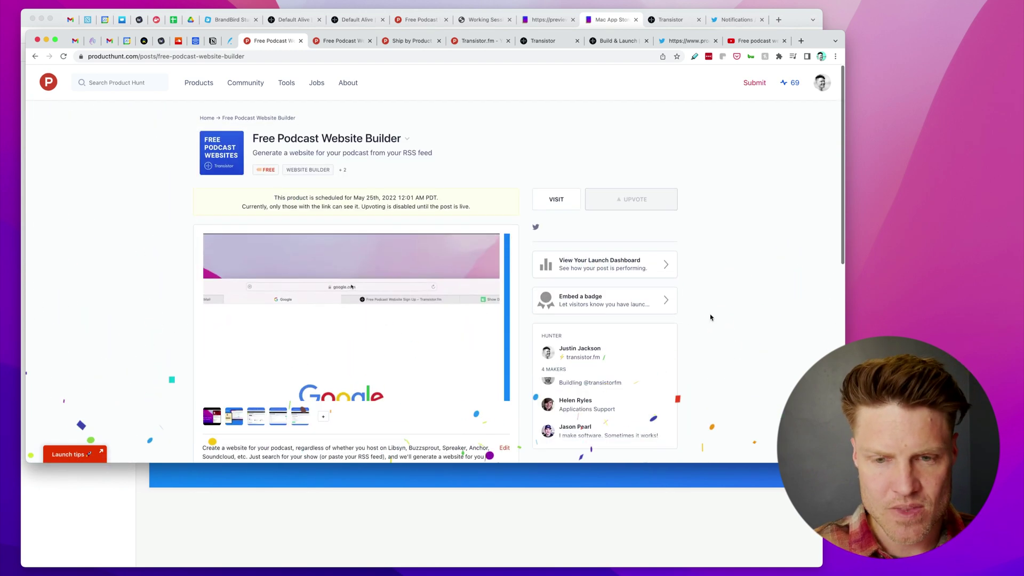
{"action": "scroll", "coordinate": [718, 299], "scroll_direction": "down", "scroll_amount": 5}
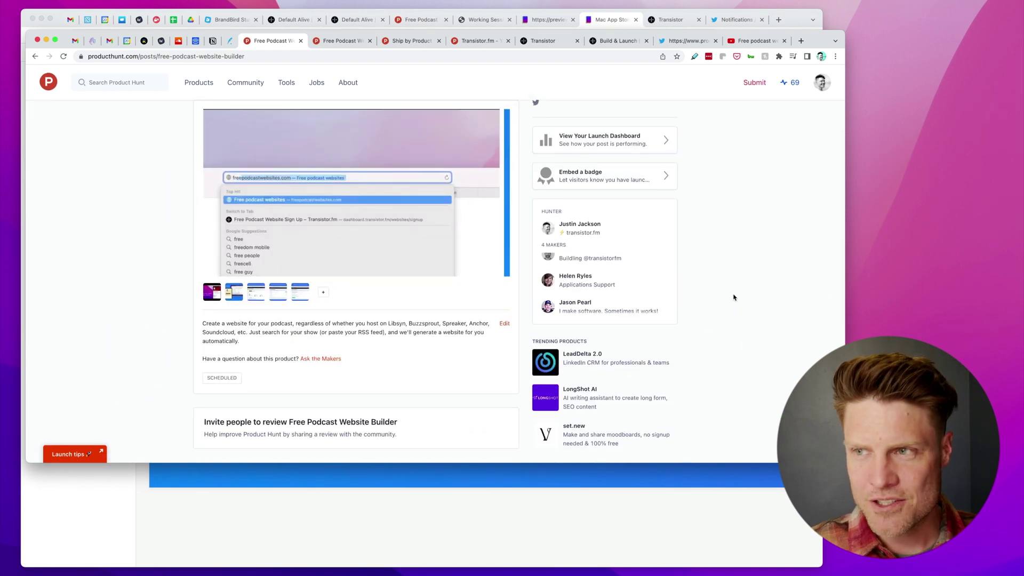
{"action": "scroll", "coordinate": [734, 298], "scroll_direction": "down", "scroll_amount": 5}
{"action": "scroll", "coordinate": [711, 322], "scroll_direction": "down", "scroll_amount": 1}
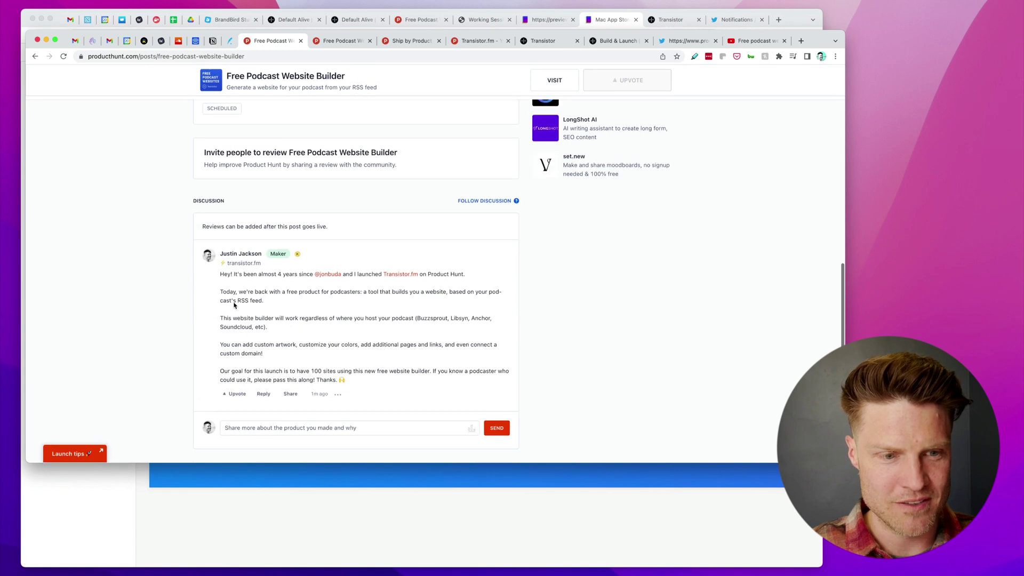
{"action": "scroll", "coordinate": [520, 267], "scroll_direction": "up", "scroll_amount": 6}
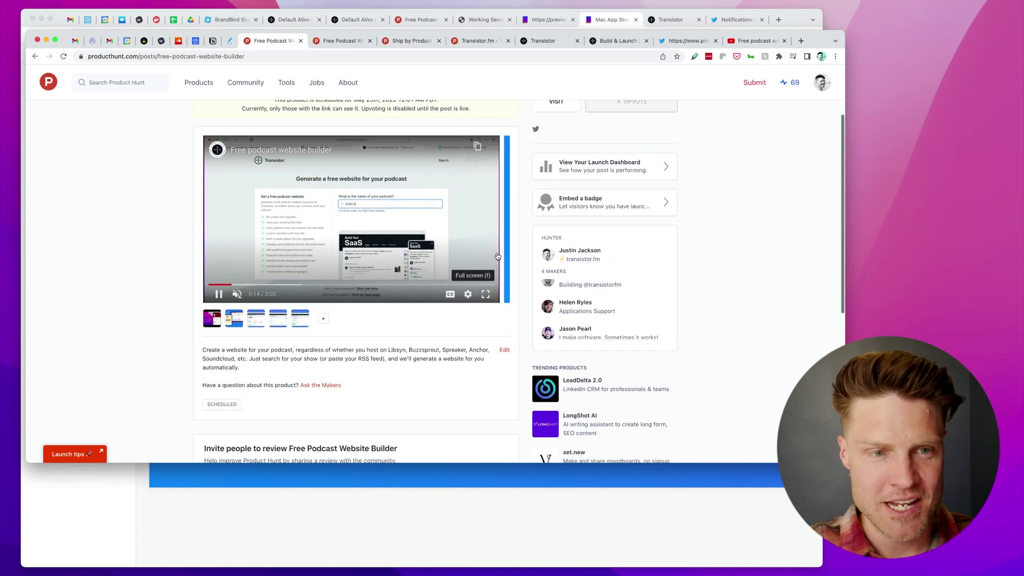
{"action": "scroll", "coordinate": [505, 266], "scroll_direction": "up", "scroll_amount": 2}
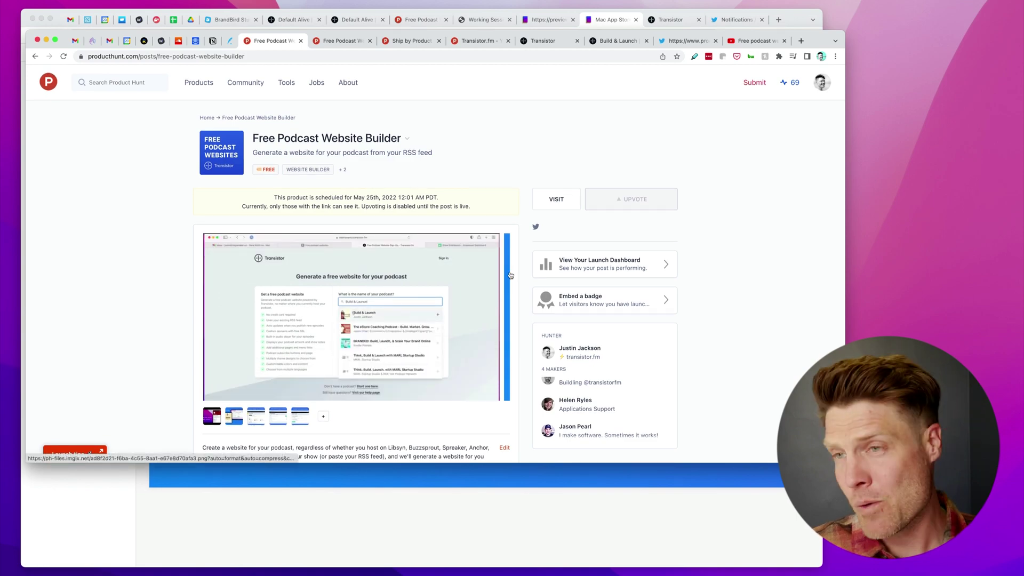
{"action": "key", "text": "super+Tab"}
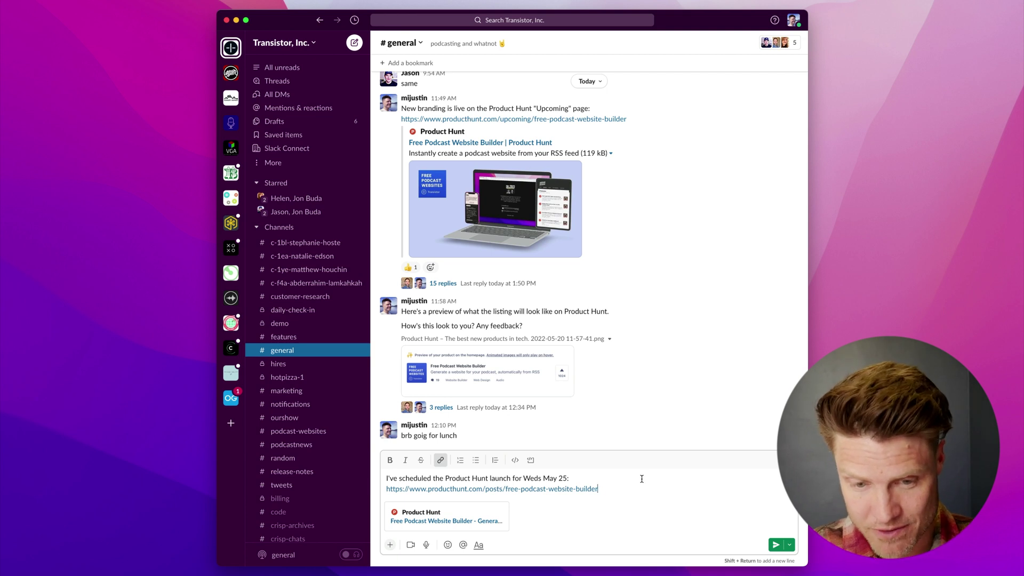
Add '(Let me know what you think)' on a new line and send the #general announcement.
{"action": "key", "text": "shift+Return"}
{"action": "type", "text": "(Le"}
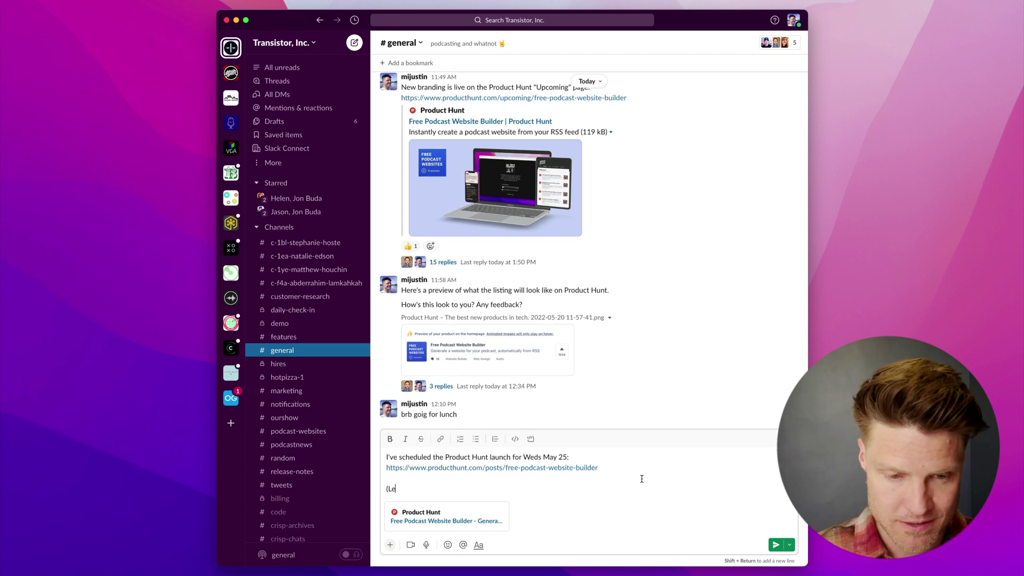
{"action": "type", "text": "t me know what you thin"}
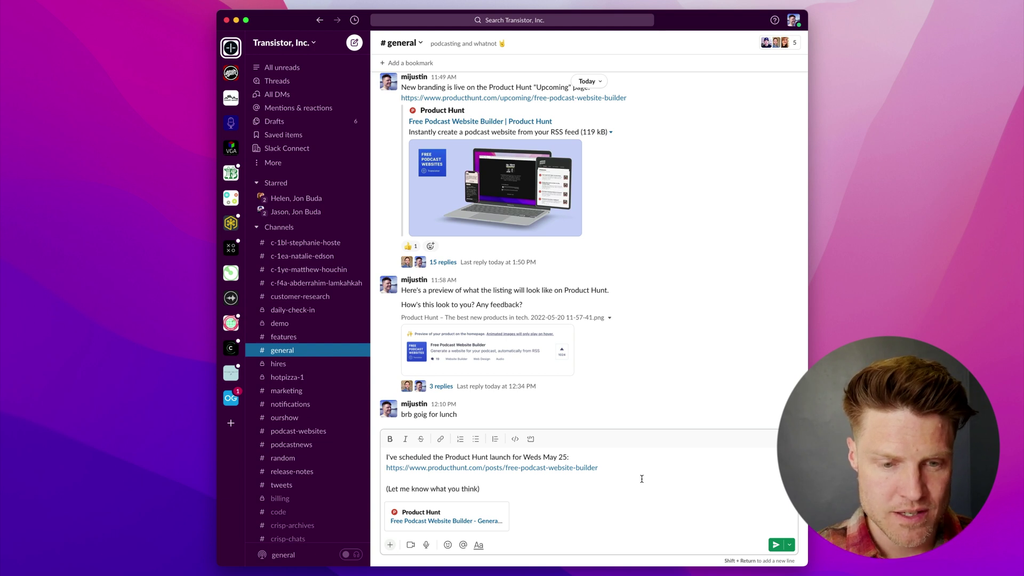
{"action": "type", "text": "k)"}
{"action": "key", "text": "Return"}
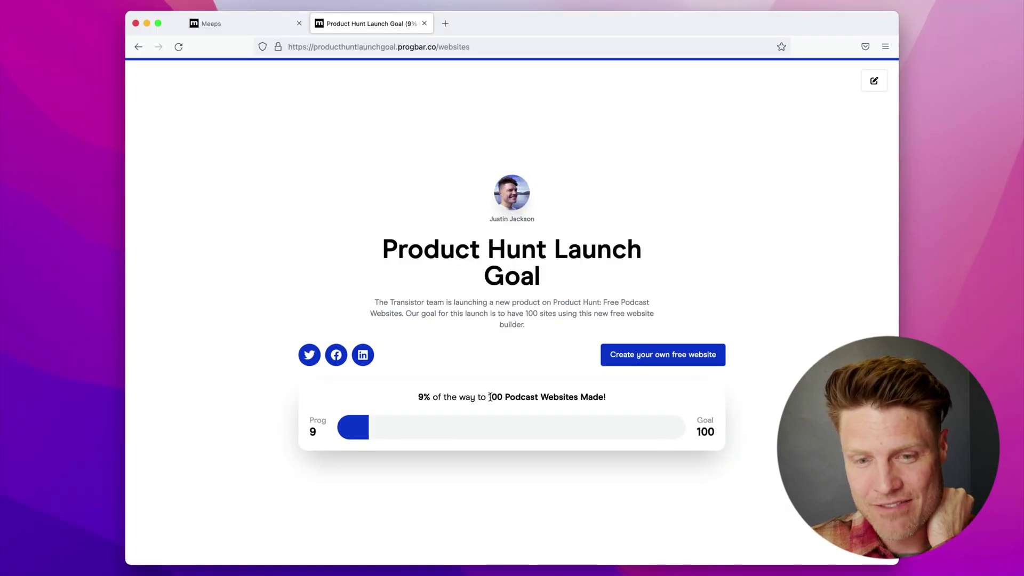
Highlight the '100 Podcast Websites Made' goal on the tracker showing 9 of 100 made.
{"action": "left_click_drag", "start_coordinate": [488, 398], "coordinate": [604, 393]}
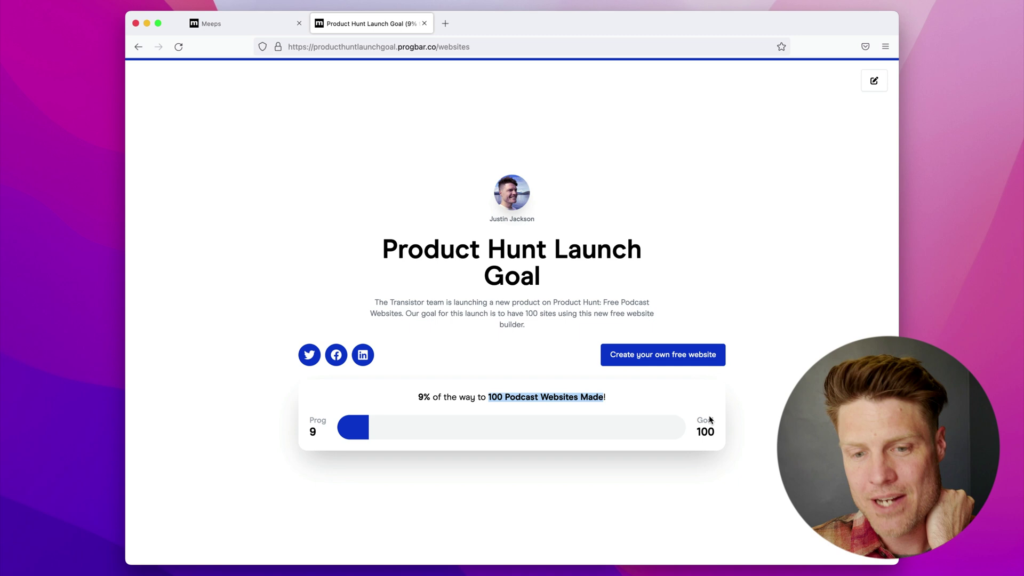
{"action": "left_click", "coordinate": [827, 427]}
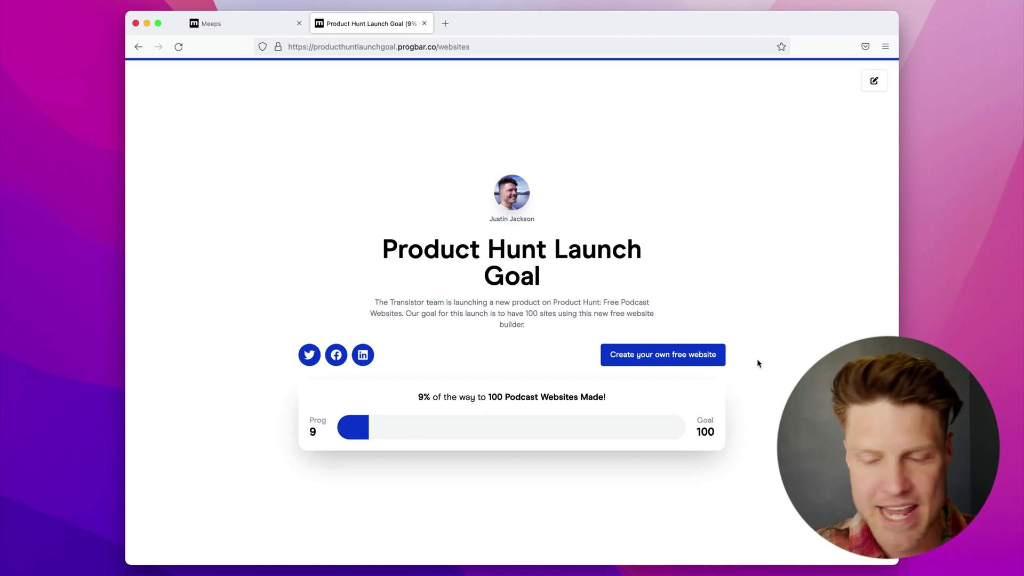
{"action": "left_click", "coordinate": [938, 173]}
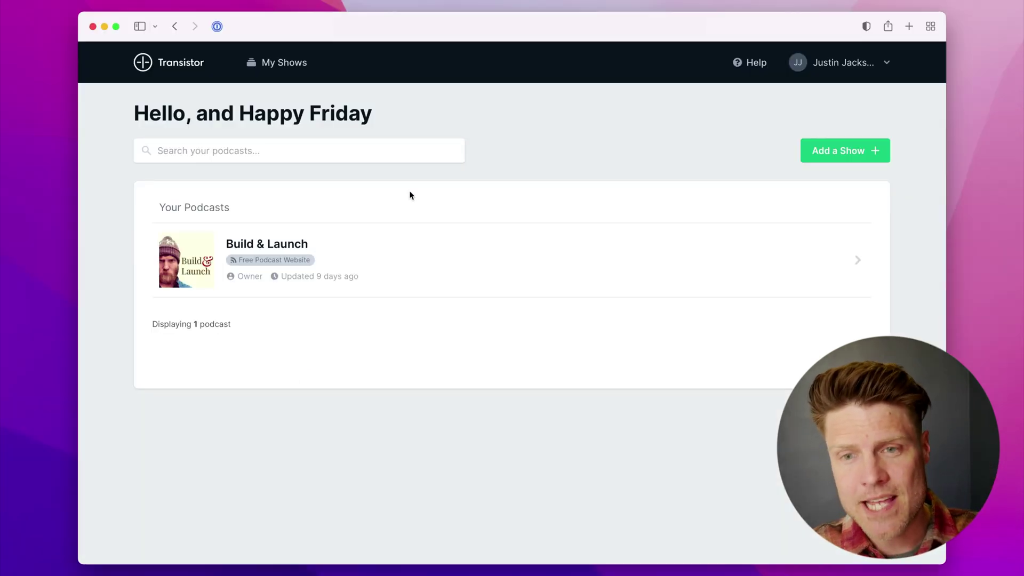
Open Build & Launch and browse the site's Episodes list and the EP29: To the future page.
{"action": "left_click", "coordinate": [310, 249]}
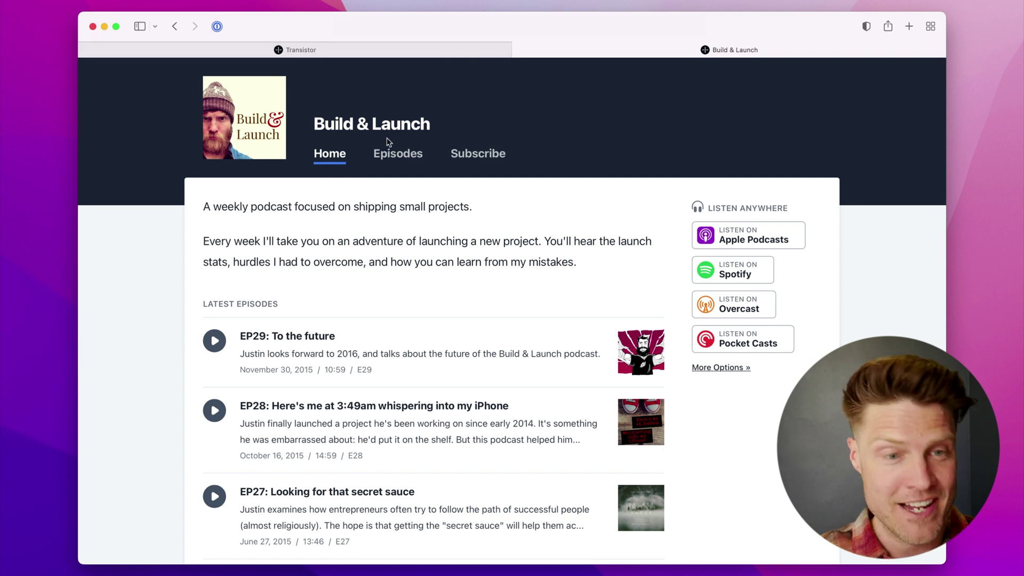
{"action": "left_click", "coordinate": [386, 155]}
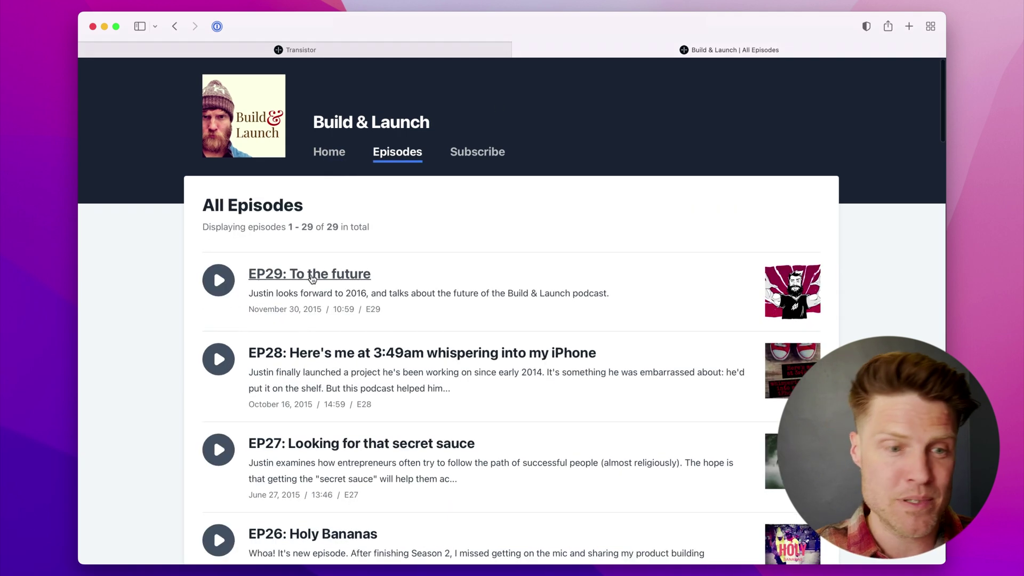
{"action": "left_click", "coordinate": [311, 276]}
{"action": "scroll", "coordinate": [459, 390], "scroll_direction": "down", "scroll_amount": 10}
{"action": "scroll", "coordinate": [458, 391], "scroll_direction": "up", "scroll_amount": 10}
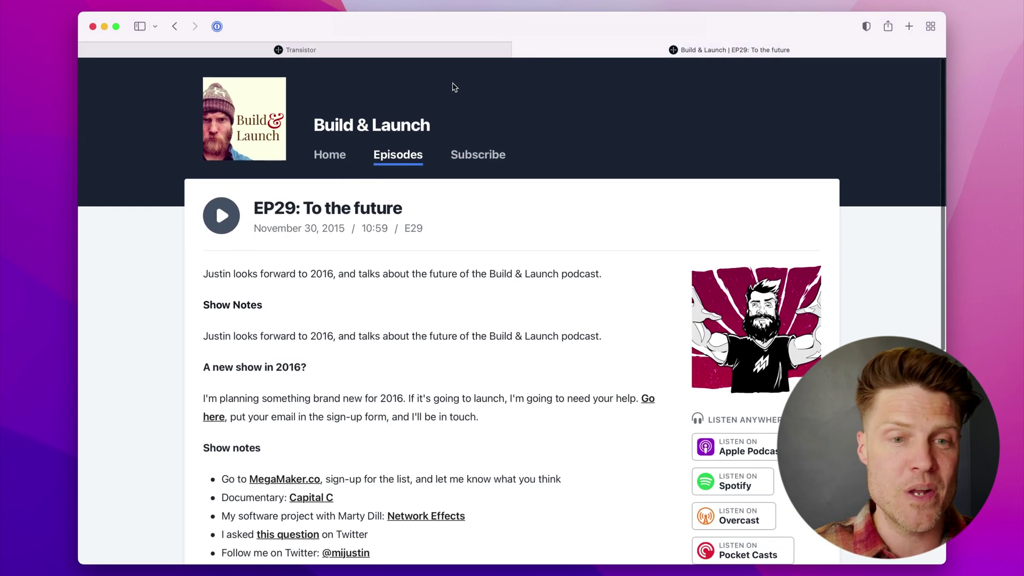
View the site's Subscribe and Home pages, then return to the Transistor show overview.
{"action": "left_click", "coordinate": [473, 152]}
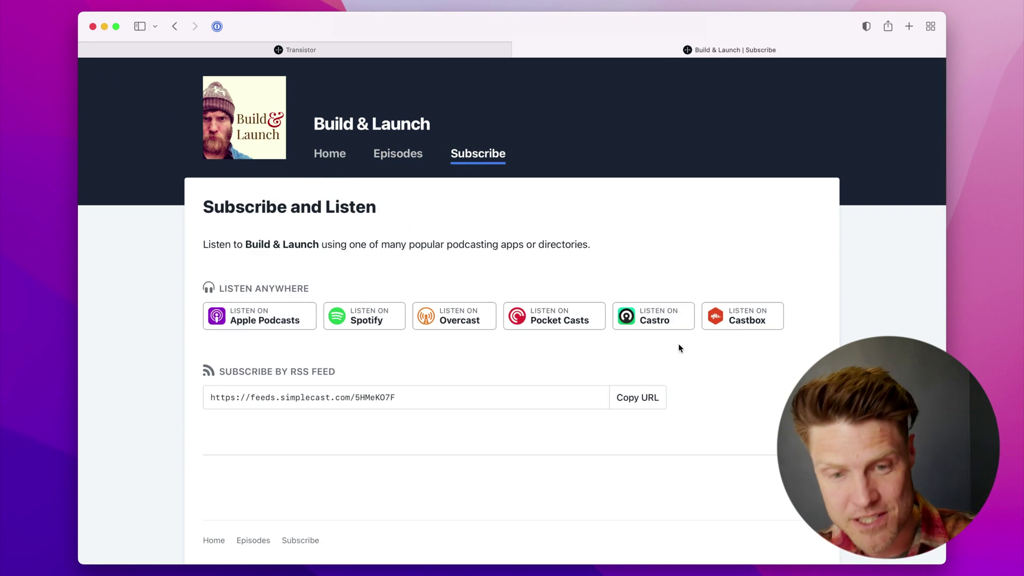
{"action": "scroll", "coordinate": [800, 168], "scroll_direction": "down", "scroll_amount": 1}
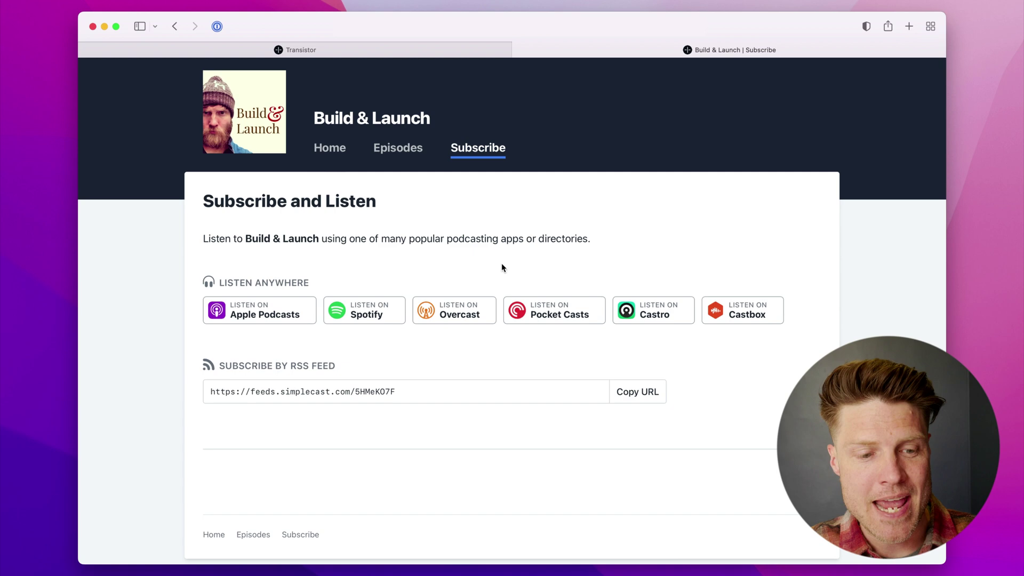
{"action": "left_click", "coordinate": [329, 148]}
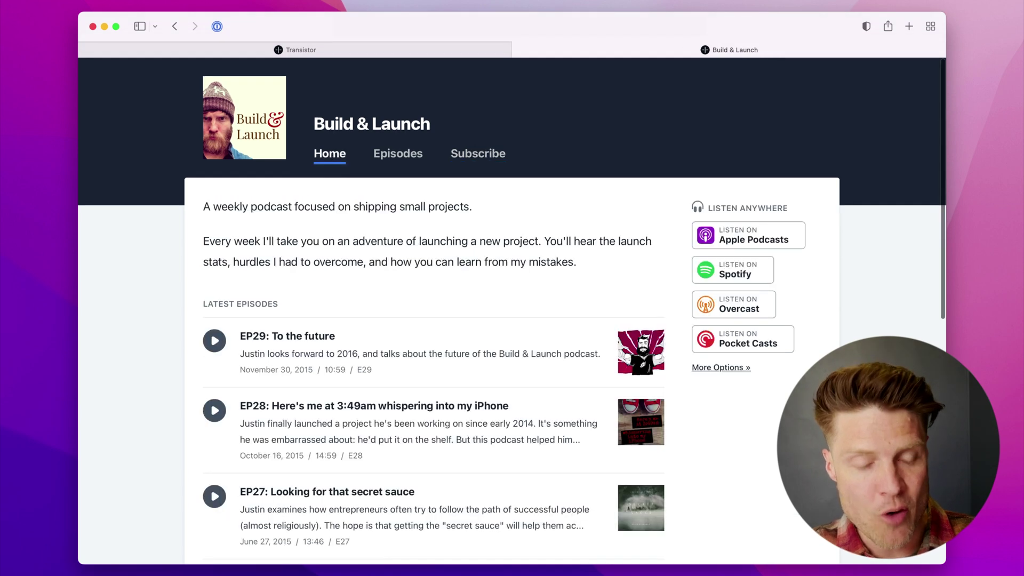
{"action": "scroll", "coordinate": [629, 161], "scroll_direction": "down", "scroll_amount": 1}
{"action": "left_click", "coordinate": [469, 55]}
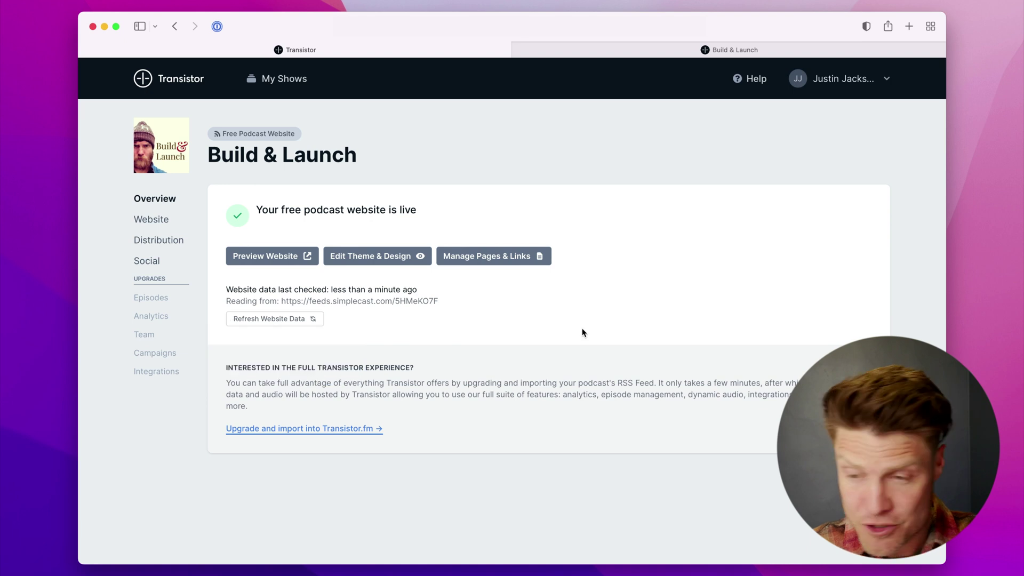
Open the Episodes upgrade page for Build & Launch and scroll through its upgrade features.
{"action": "left_click", "coordinate": [159, 303]}
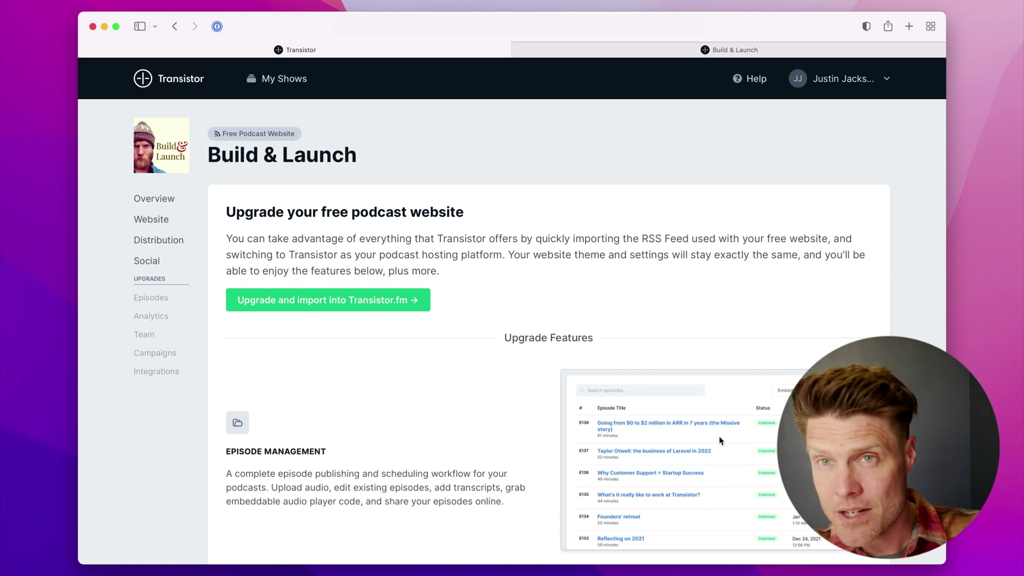
{"action": "scroll", "coordinate": [720, 436], "scroll_direction": "down", "scroll_amount": 5}
{"action": "scroll", "coordinate": [727, 447], "scroll_direction": "down", "scroll_amount": 2}
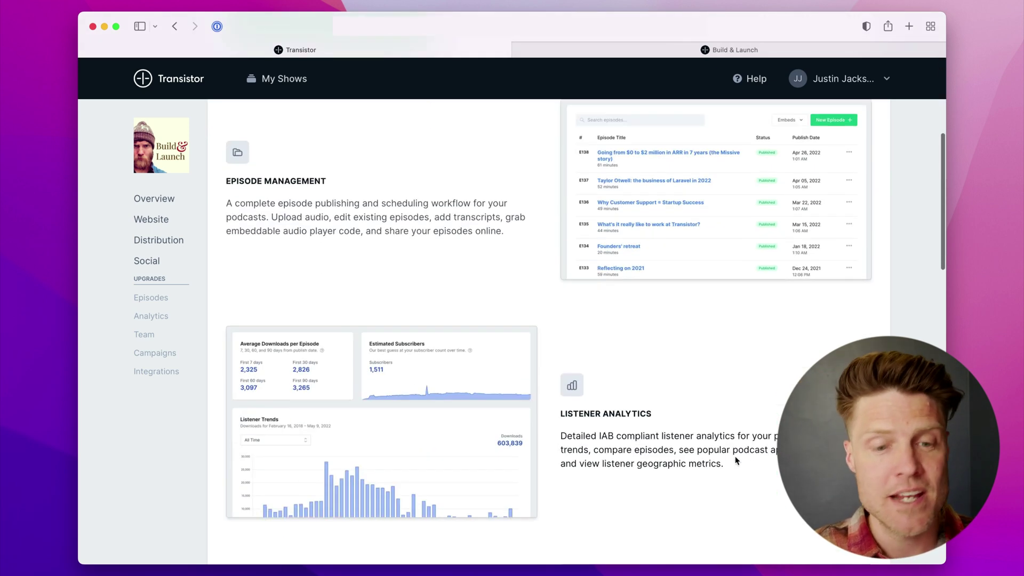
{"action": "scroll", "coordinate": [533, 331], "scroll_direction": "down", "scroll_amount": 6}
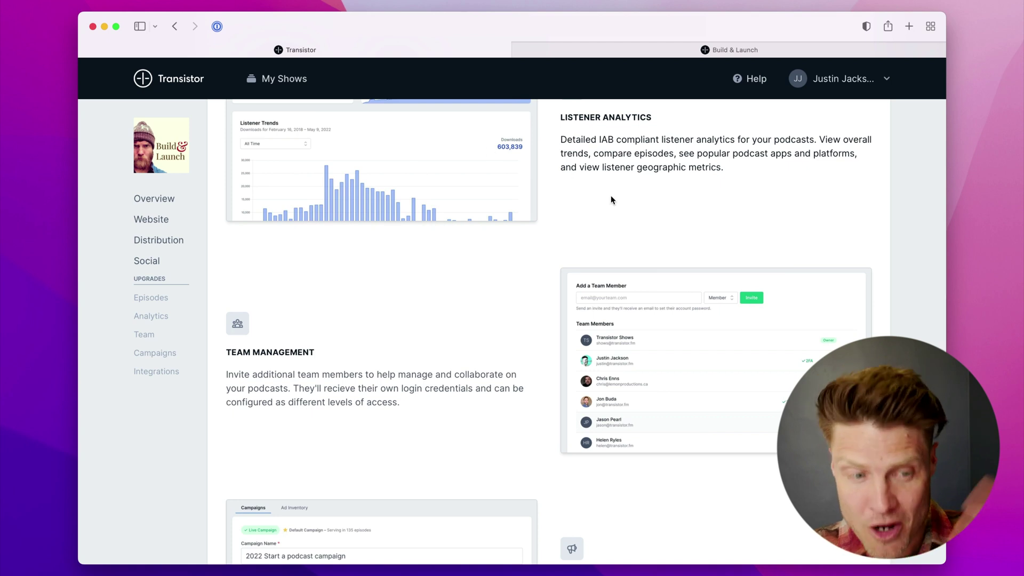
{"action": "scroll", "coordinate": [729, 396], "scroll_direction": "down", "scroll_amount": 3}
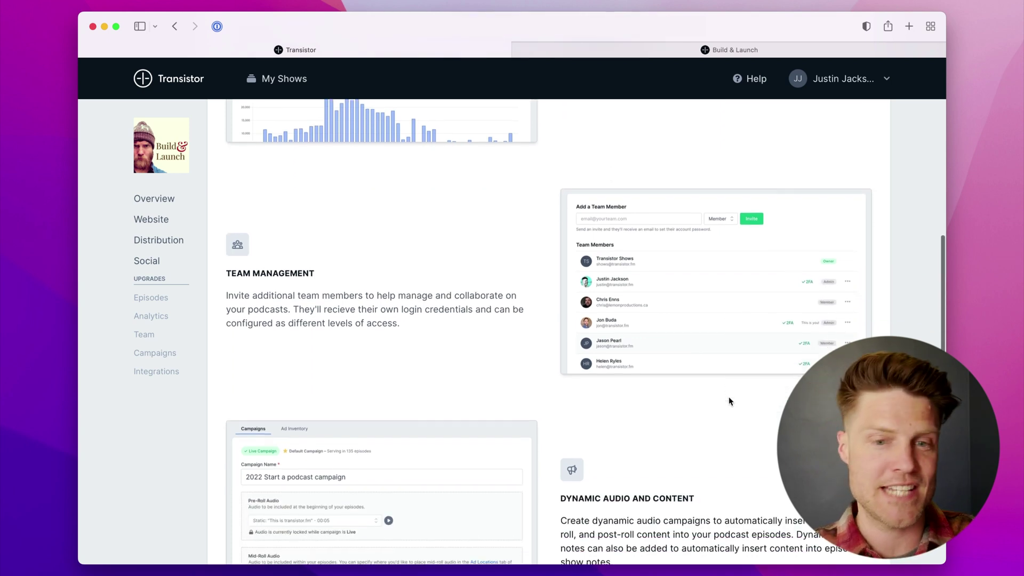
{"action": "scroll", "coordinate": [733, 424], "scroll_direction": "down", "scroll_amount": 3}
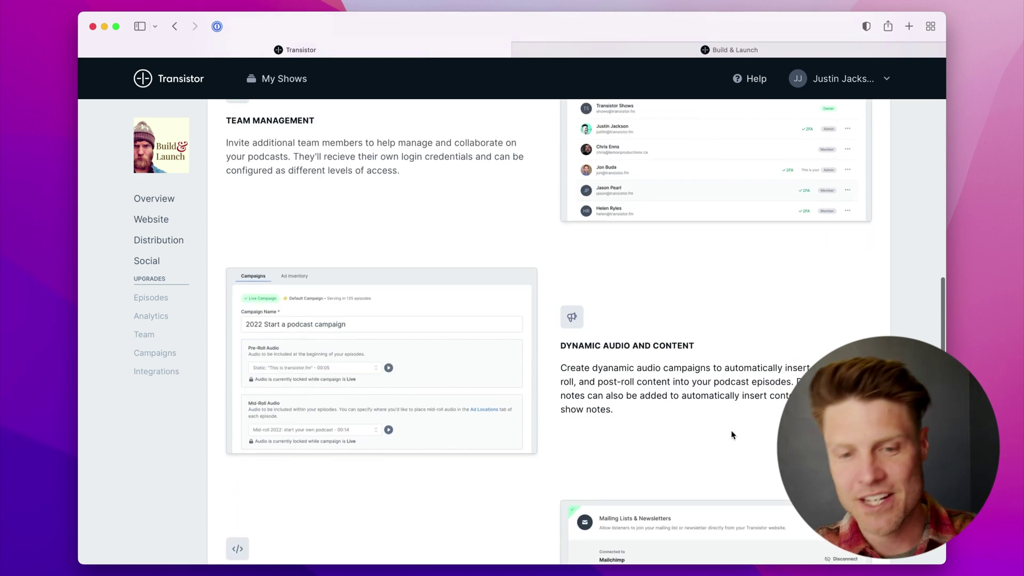
{"action": "scroll", "coordinate": [733, 436], "scroll_direction": "down", "scroll_amount": 2}
{"action": "scroll", "coordinate": [733, 437], "scroll_direction": "down", "scroll_amount": 10}
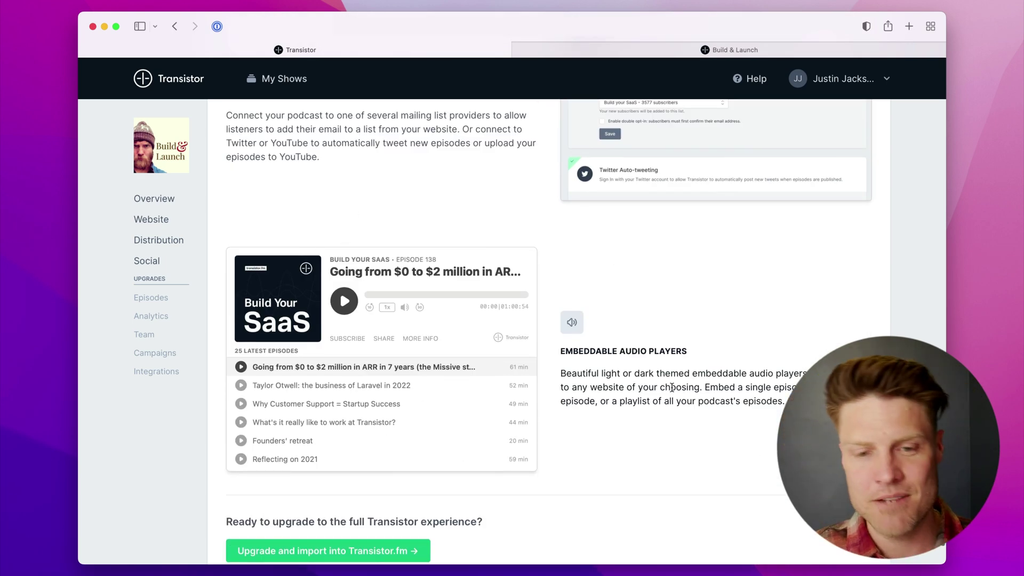
{"action": "scroll", "coordinate": [657, 384], "scroll_direction": "up", "scroll_amount": 20}
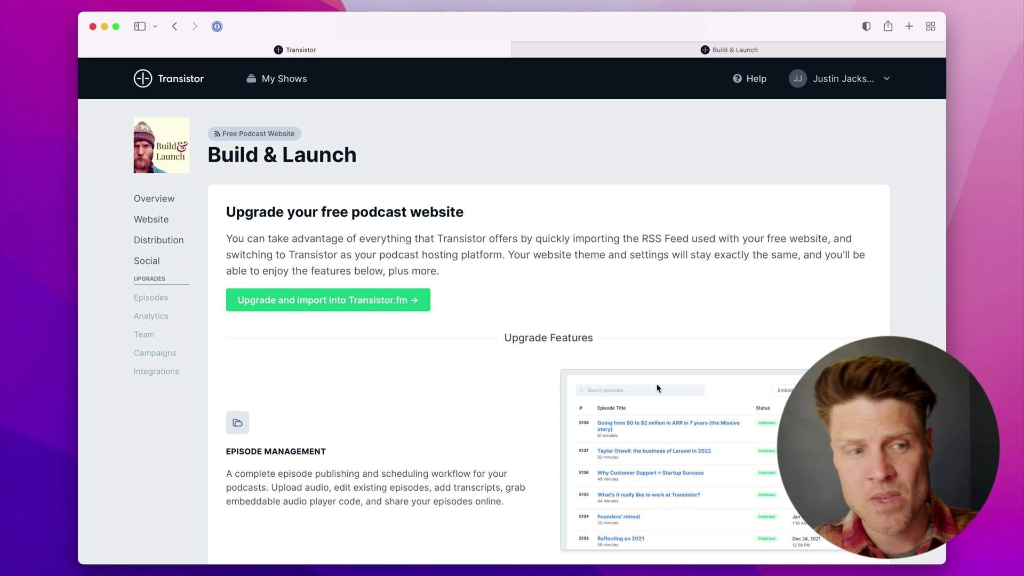
{"action": "scroll", "coordinate": [657, 383], "scroll_direction": "down", "scroll_amount": 6}
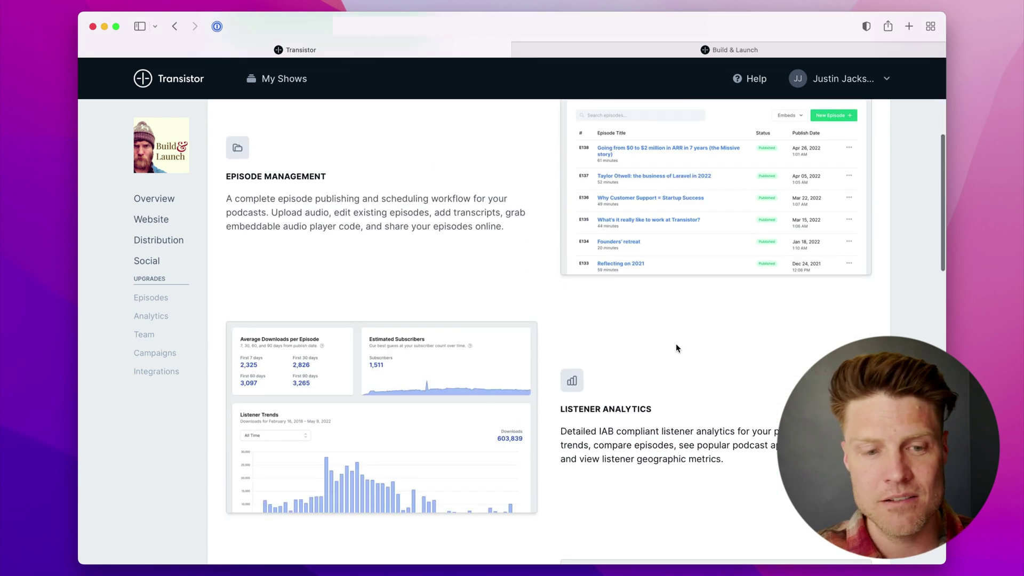
{"action": "scroll", "coordinate": [435, 225], "scroll_direction": "down", "scroll_amount": 1}
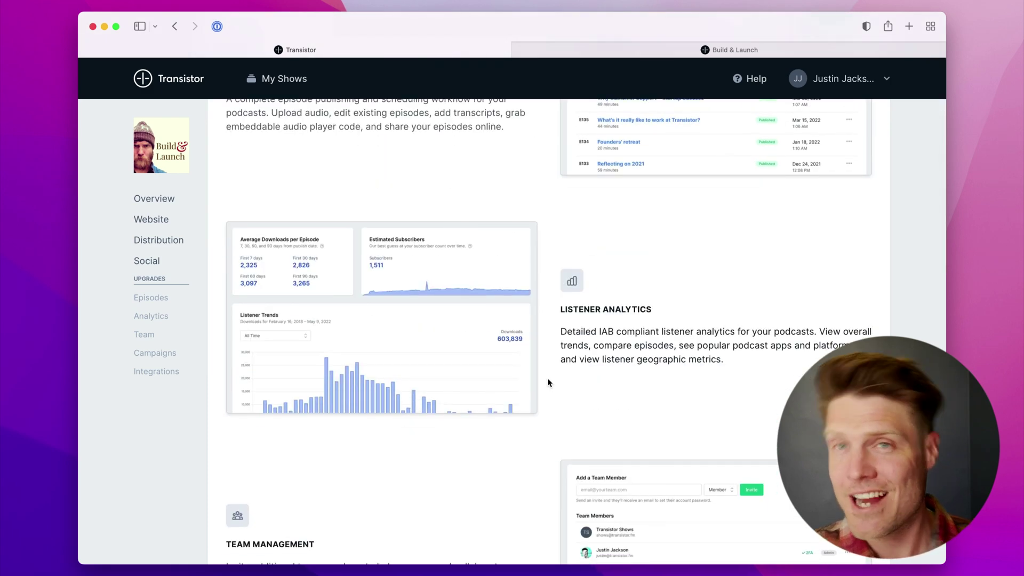